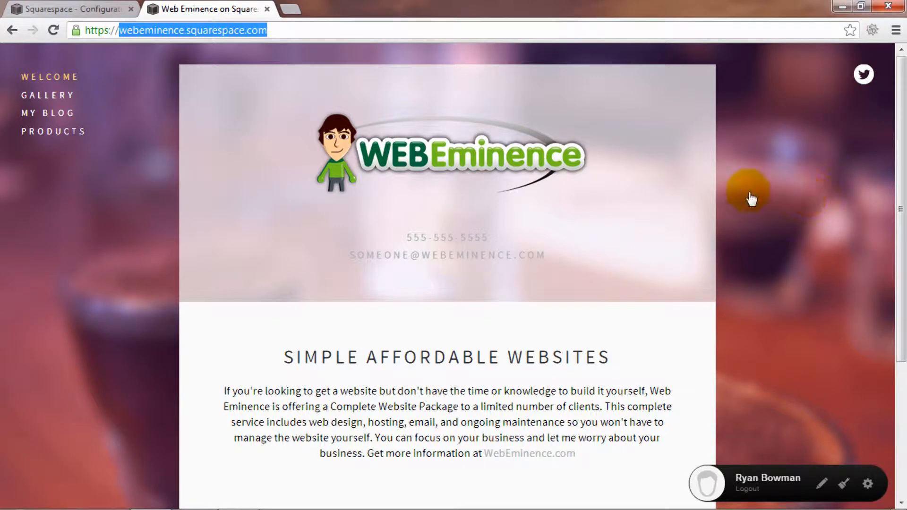
Switch to the Squarespace Configuration tab to view the Navigation panel's page list
click(71, 10)
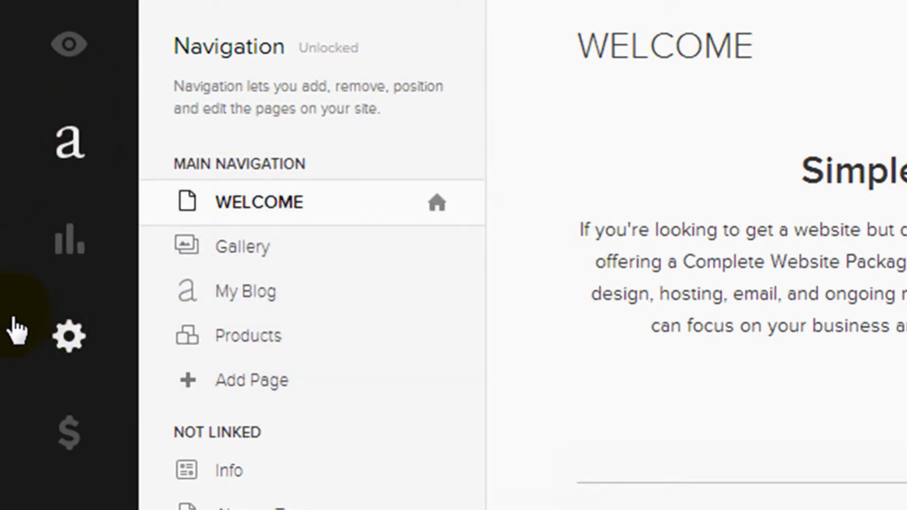
Open the Templates settings and browse the Business category, with Aviator marked current
mouse_move(44, 371)
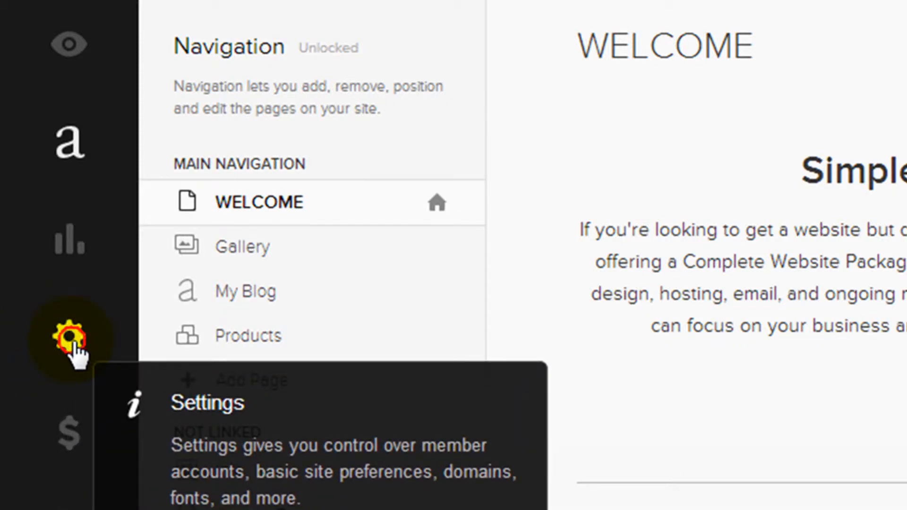
click(70, 338)
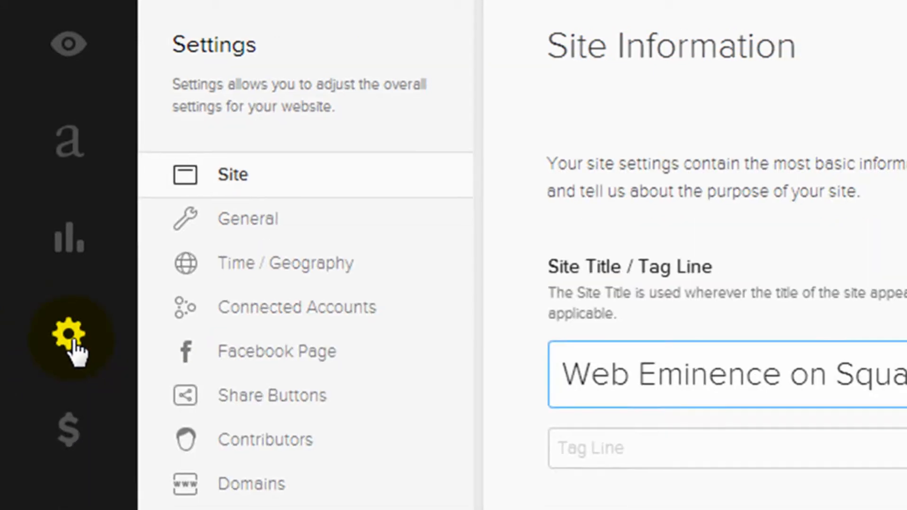
click(315, 315)
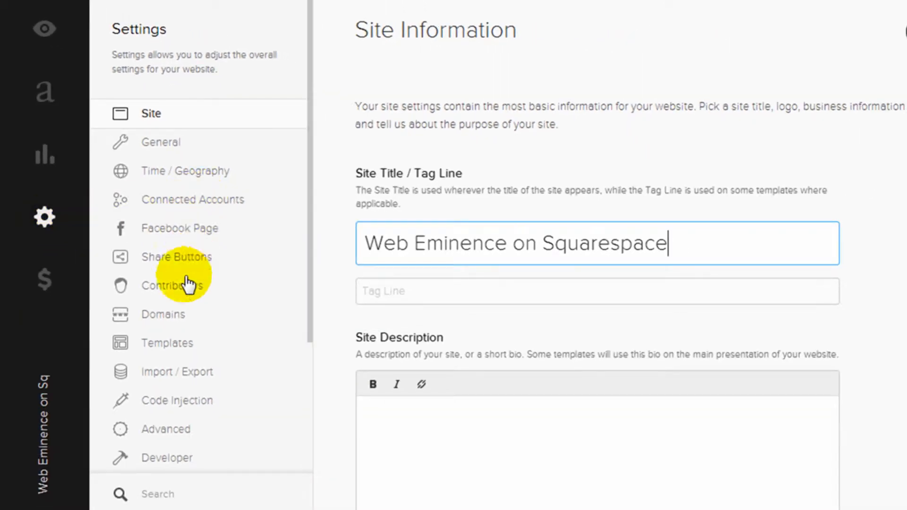
click(186, 349)
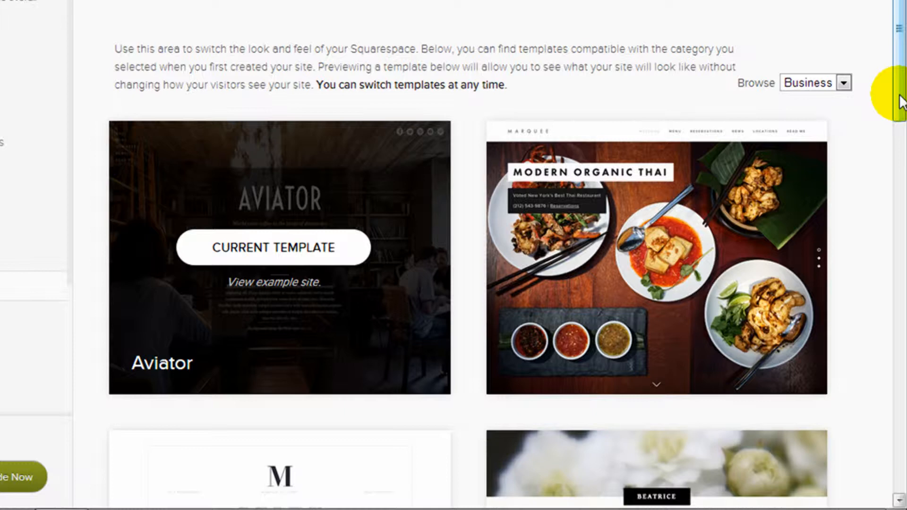
drag(900, 100, 893, 76)
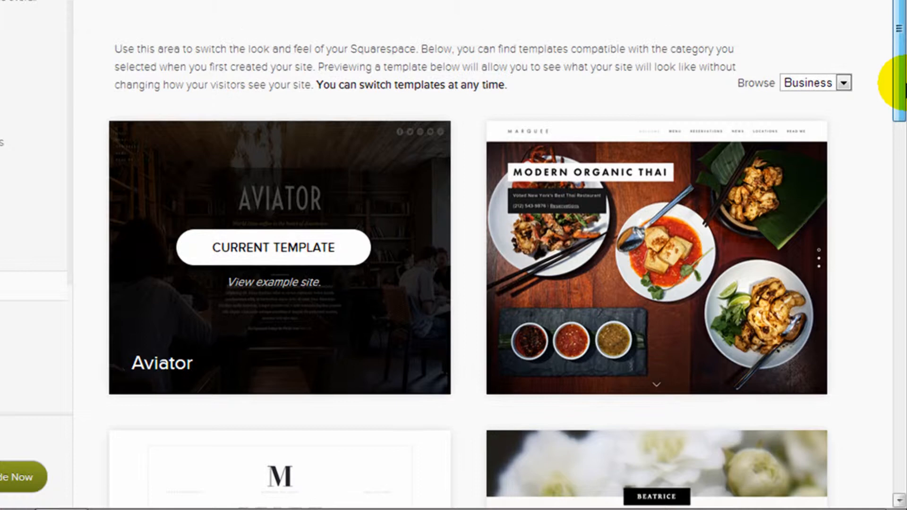
click(836, 81)
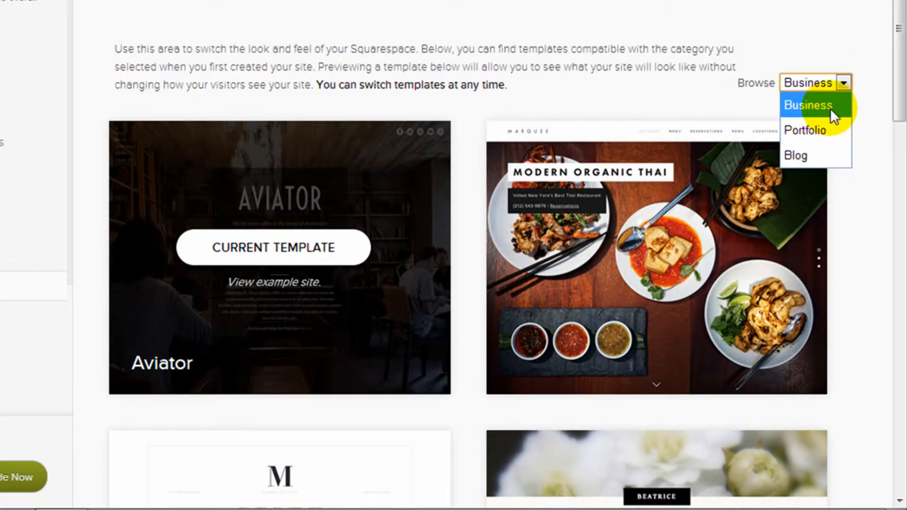
drag(894, 71, 897, 24)
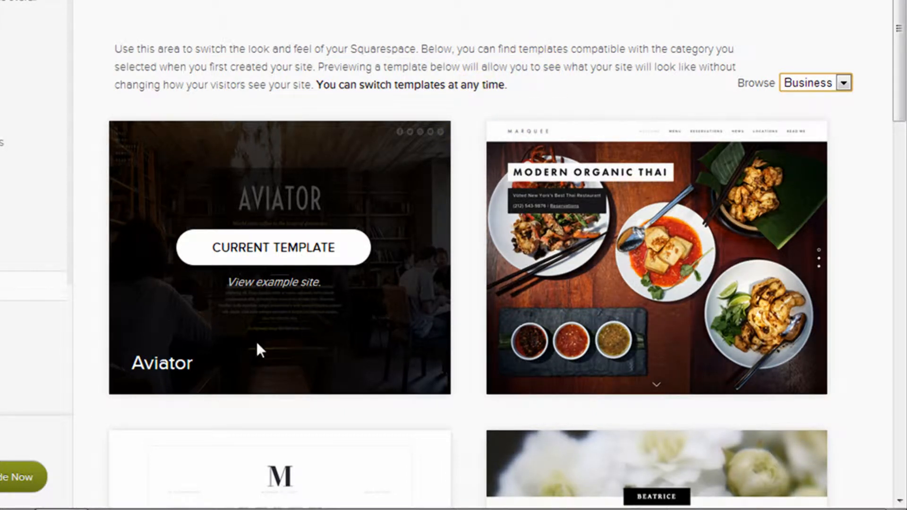
mouse_move(622, 293)
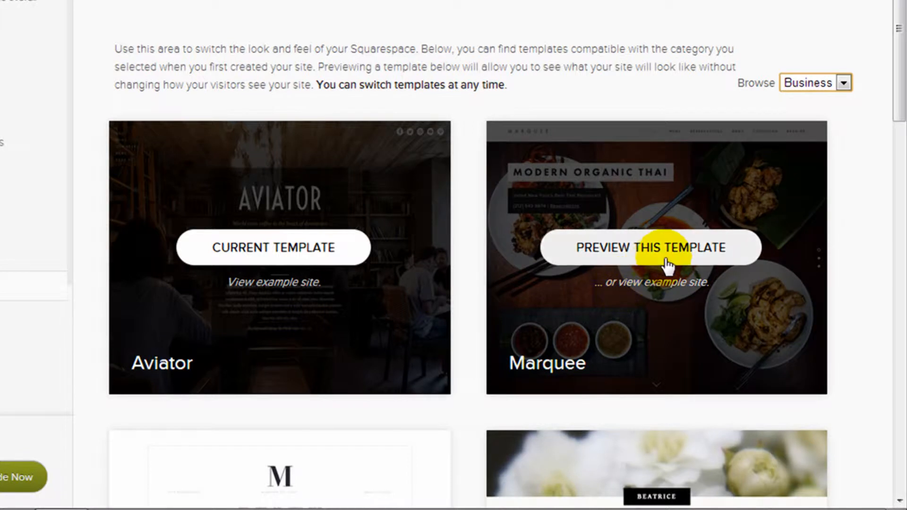
click(707, 258)
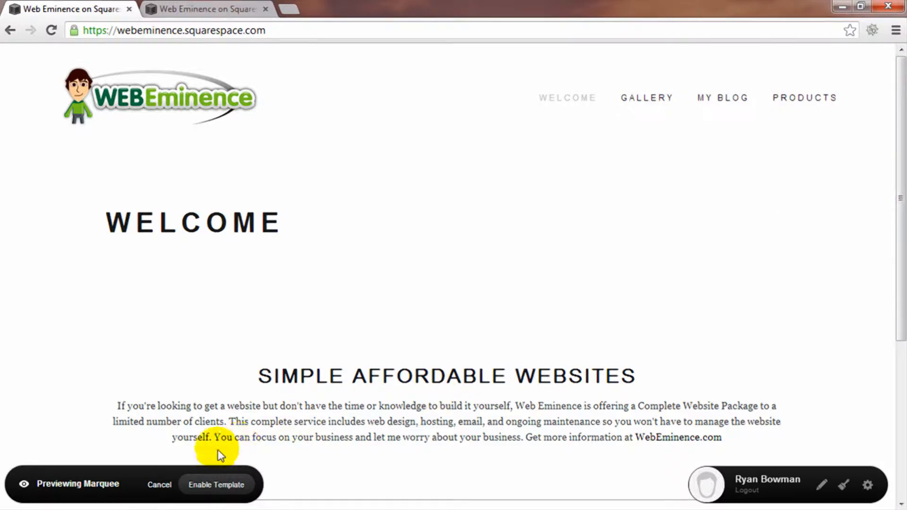
click(159, 484)
drag(902, 181, 903, 476)
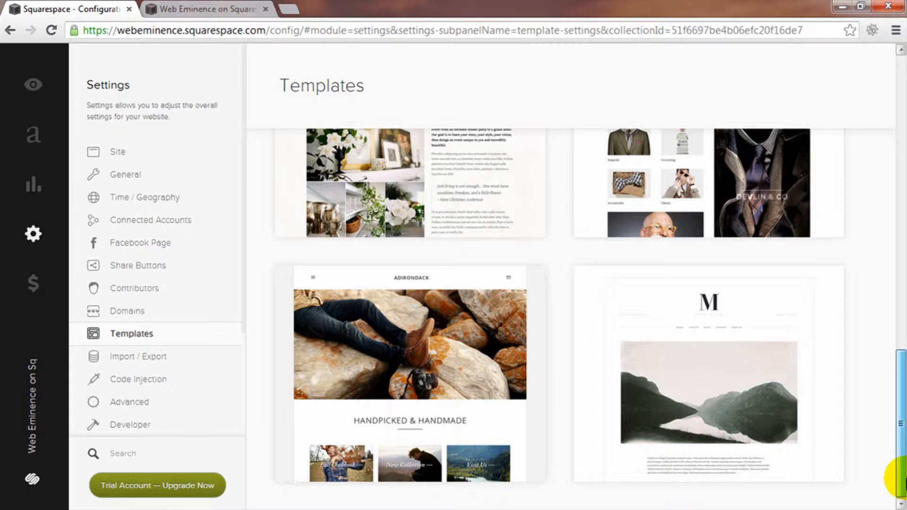
Return to the Navigation panel showing Welcome, Gallery, My Blog and Products
drag(903, 476, 902, 190)
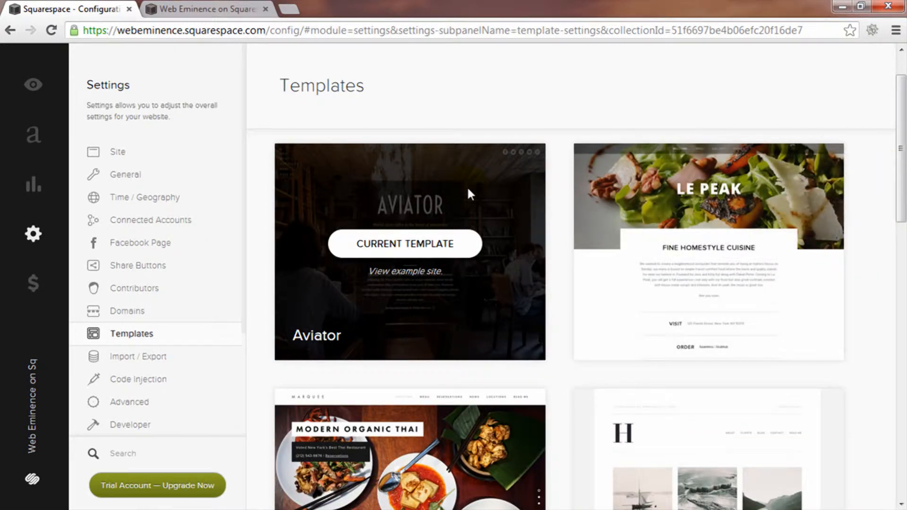
click(33, 137)
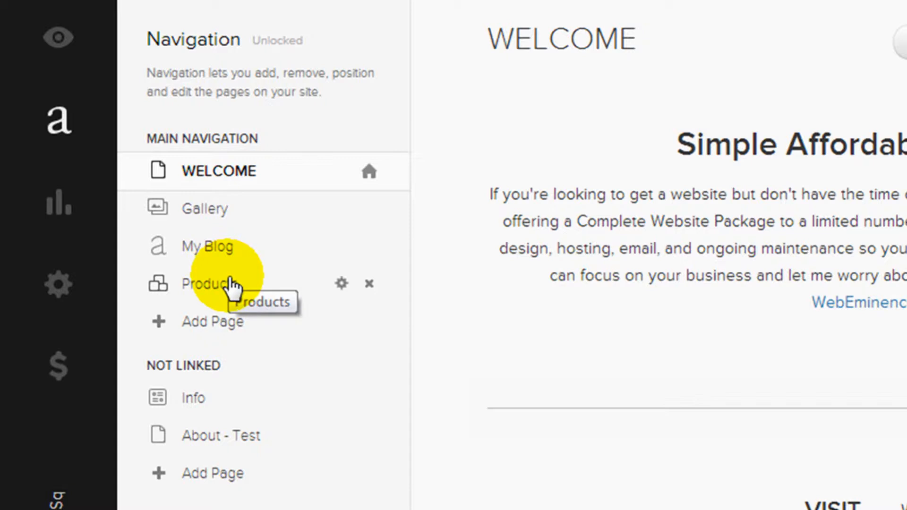
mouse_move(219, 255)
mouse_down()
mouse_move(216, 195)
mouse_move(218, 258)
mouse_up()
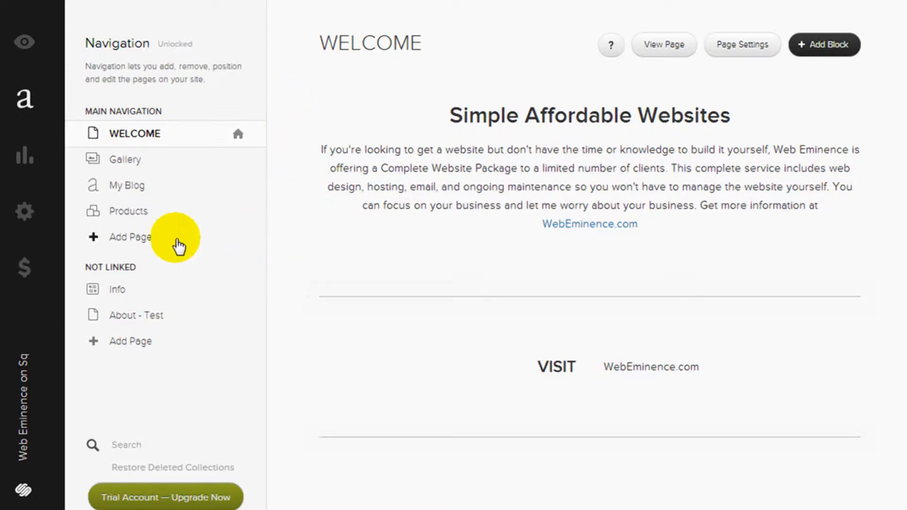
Create a blank page named 'About' with slug about-page and save it
click(155, 237)
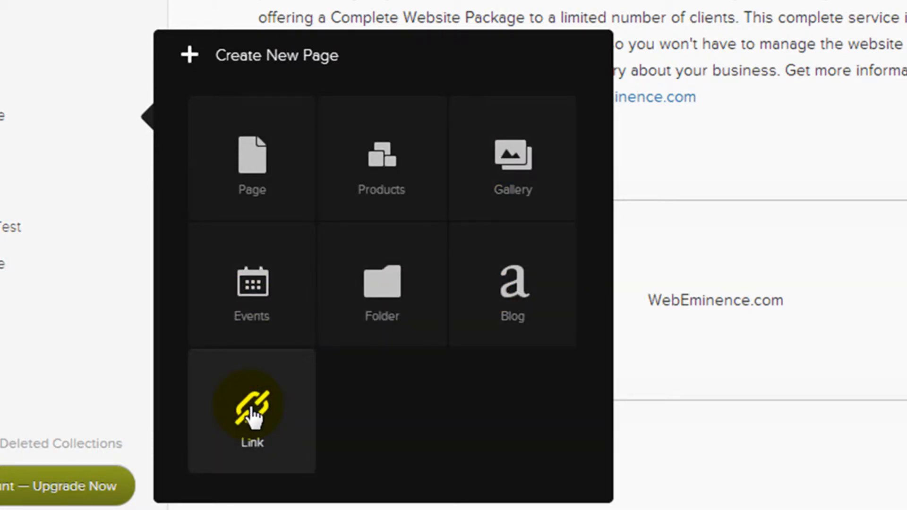
click(262, 191)
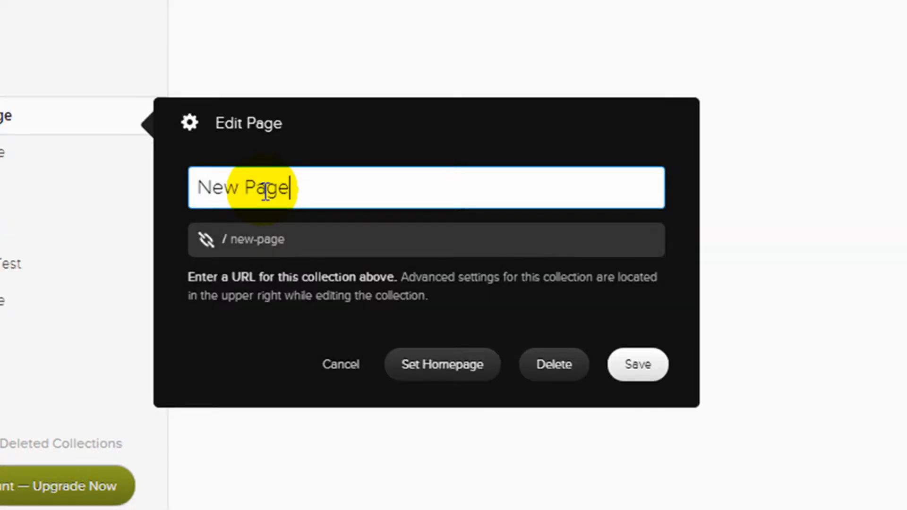
drag(301, 189, 105, 179)
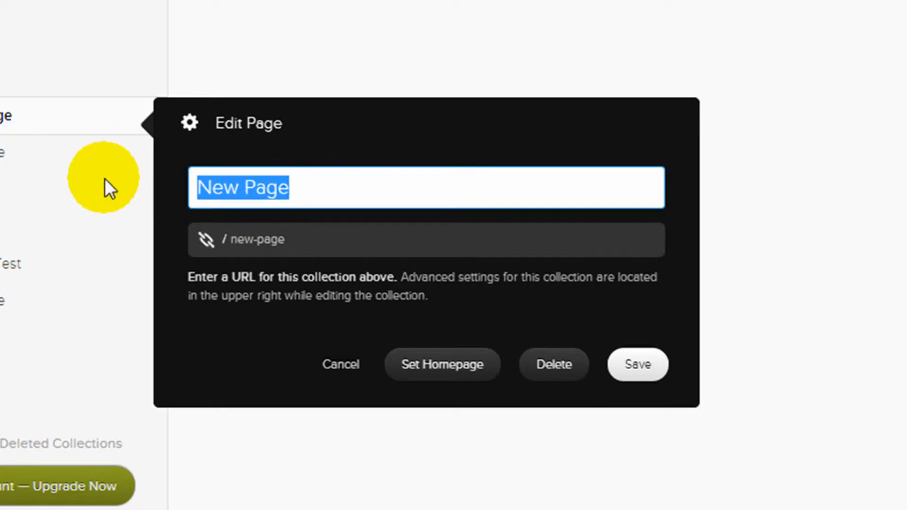
text(About)
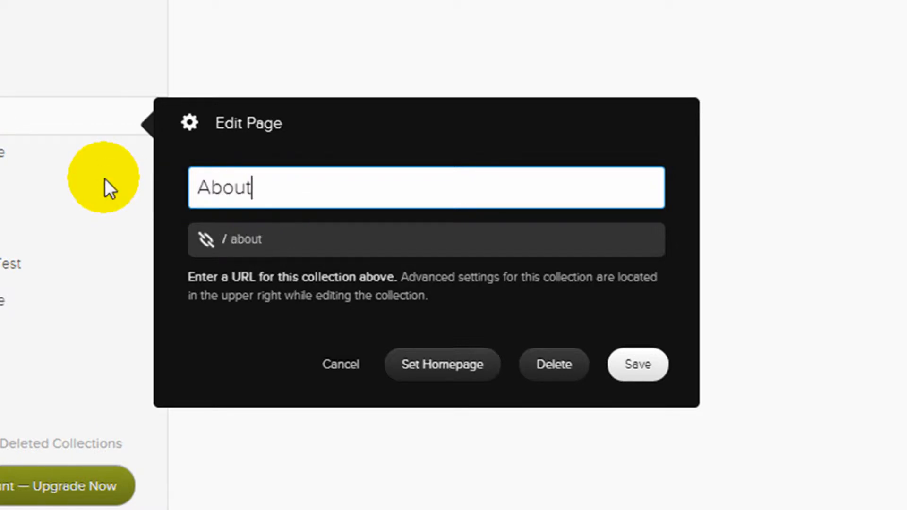
key(Tab)
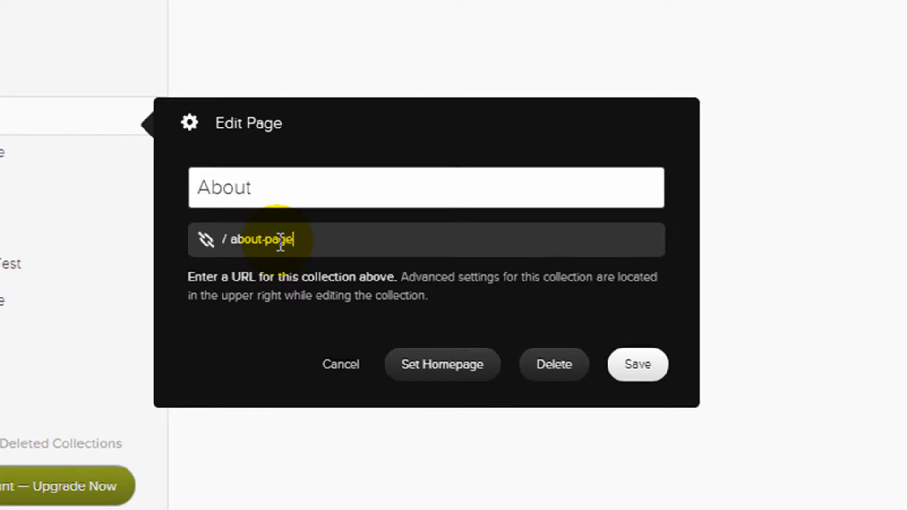
click(633, 366)
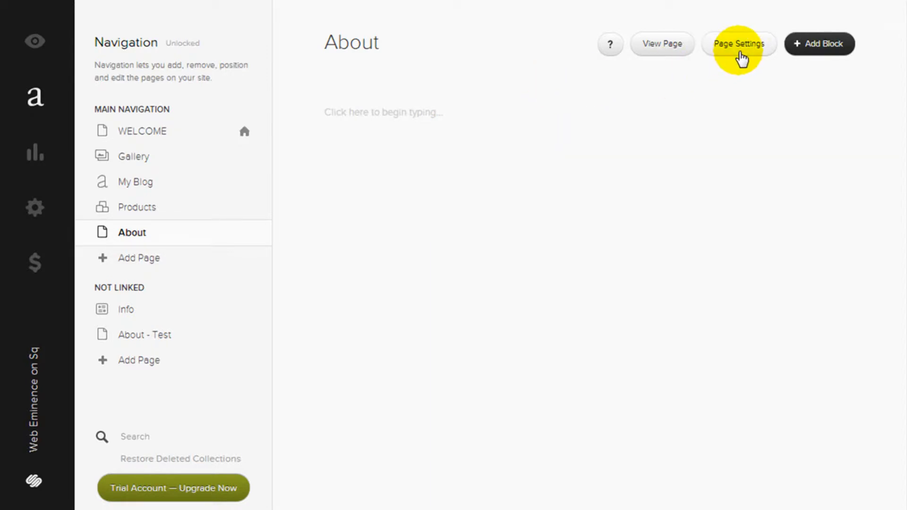
click(740, 53)
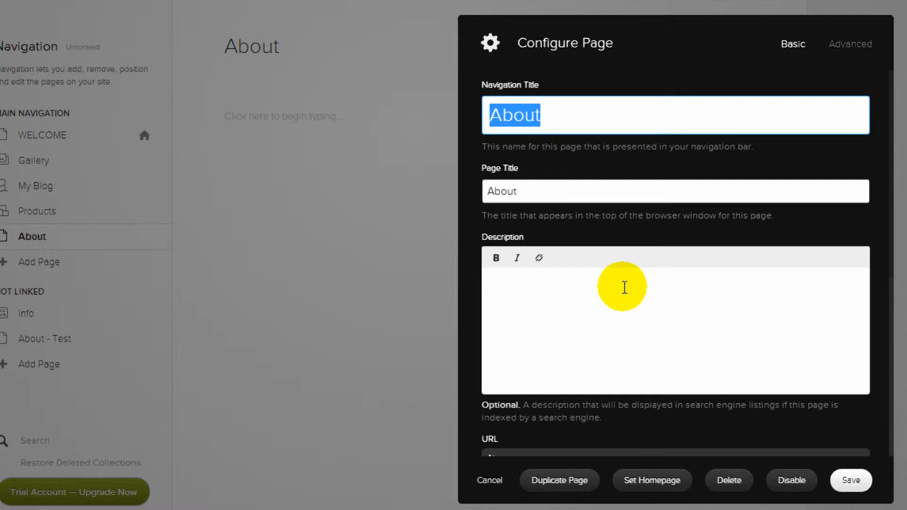
scroll(832, 271, down, 2)
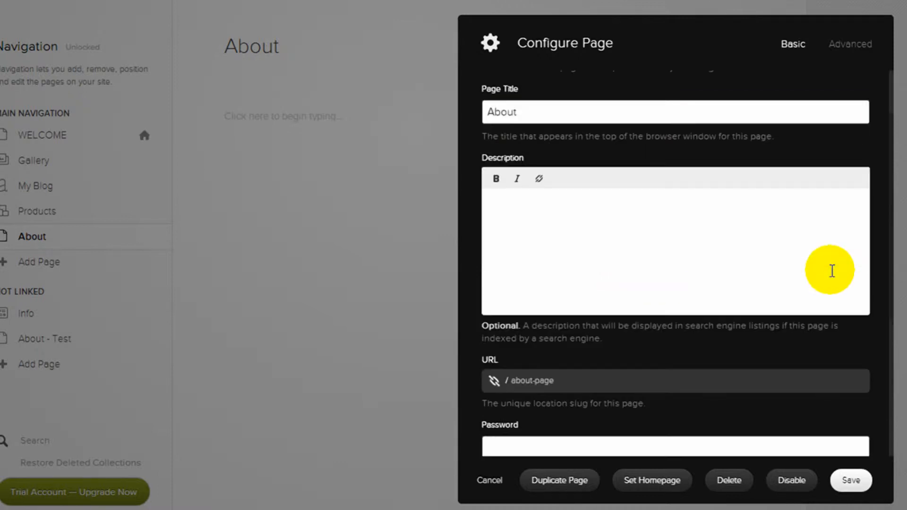
scroll(831, 270, down, 2)
scroll(581, 300, down, 4)
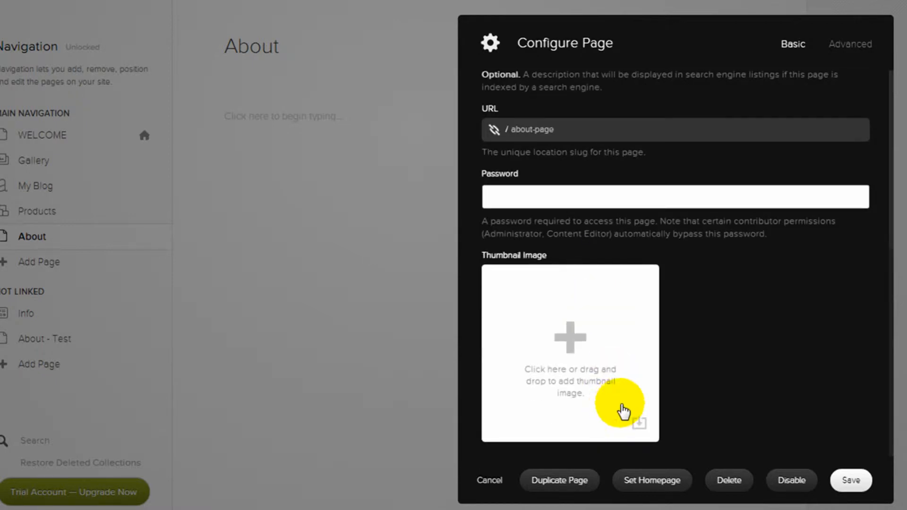
scroll(743, 399, up, 8)
click(855, 47)
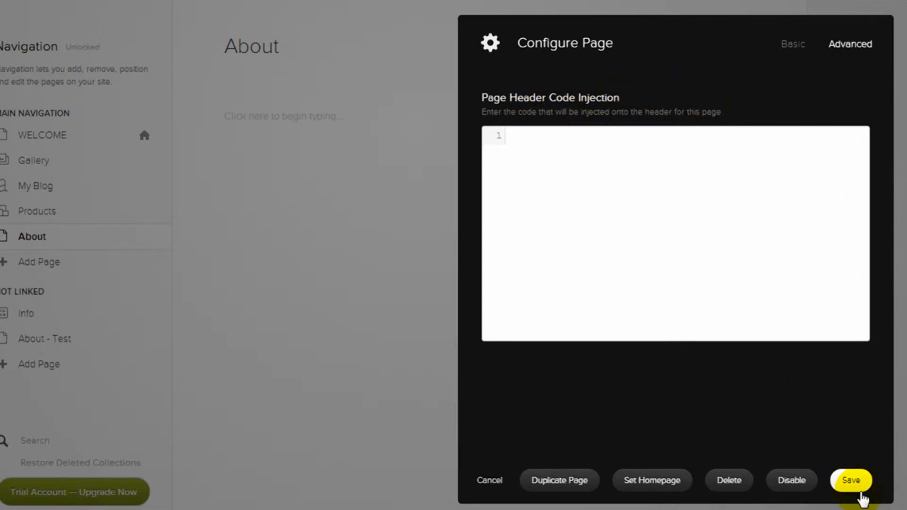
click(491, 481)
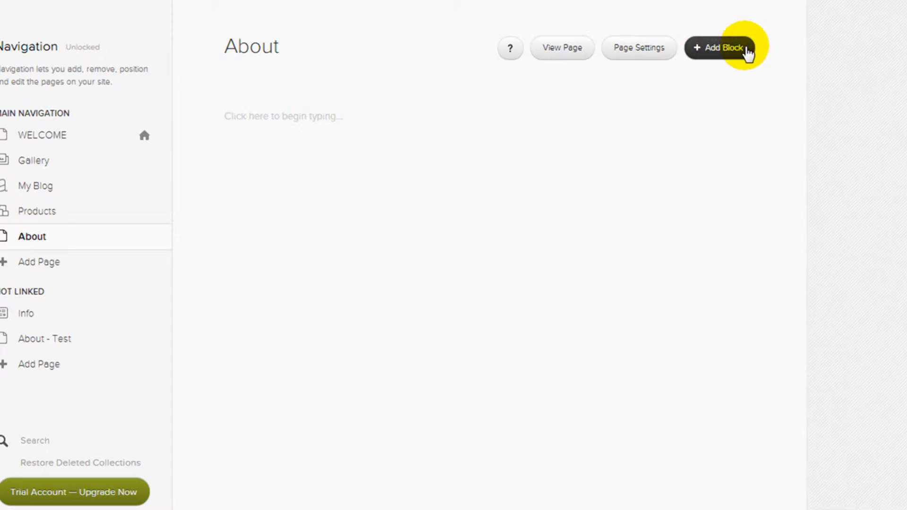
Add a text block with the pasted Web Eminence intro, removing the leading blank line
click(748, 52)
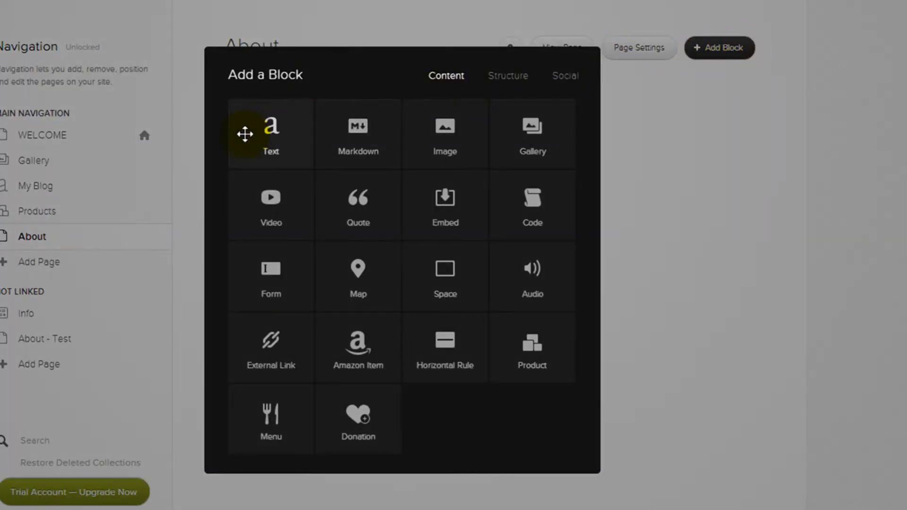
click(444, 148)
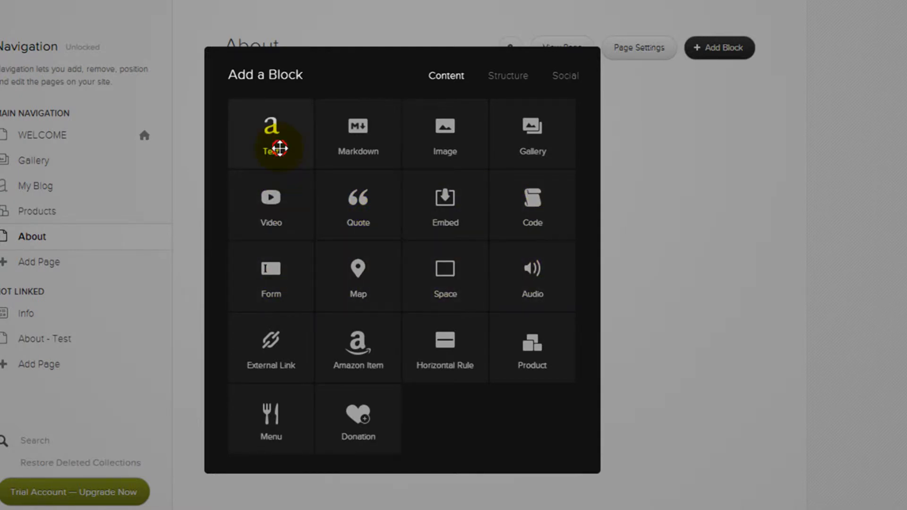
click(280, 148)
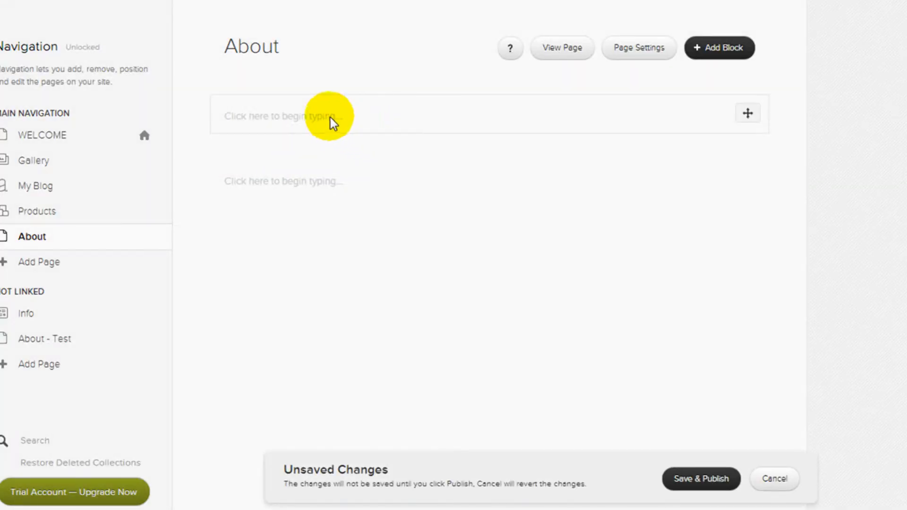
click(310, 123)
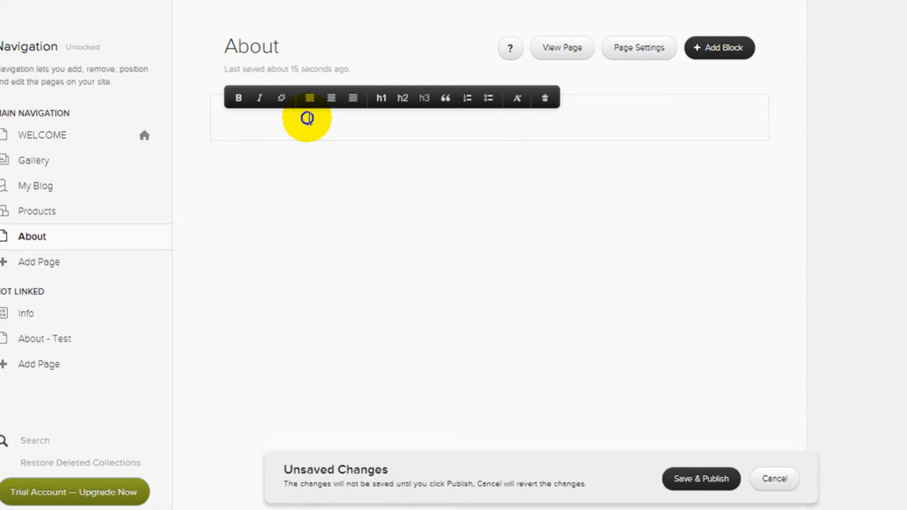
right_click(307, 118)
click(344, 211)
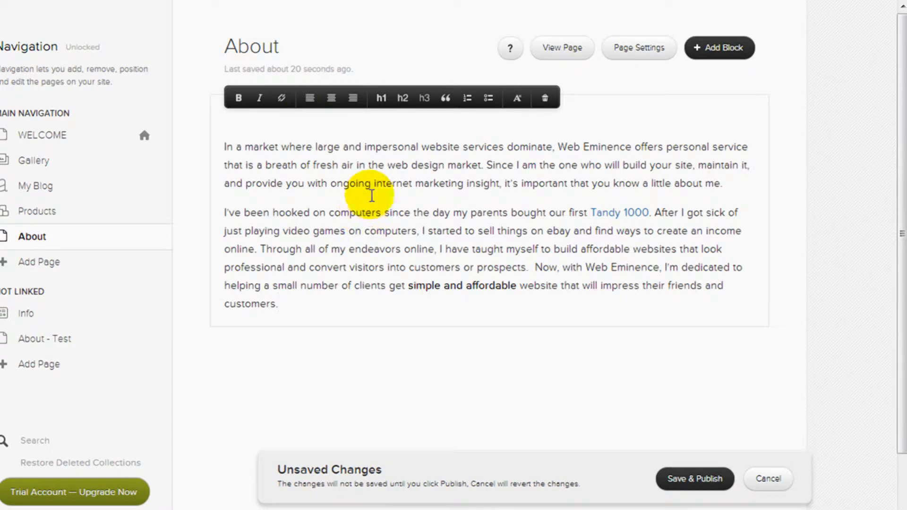
click(224, 143)
key(BackSpace)
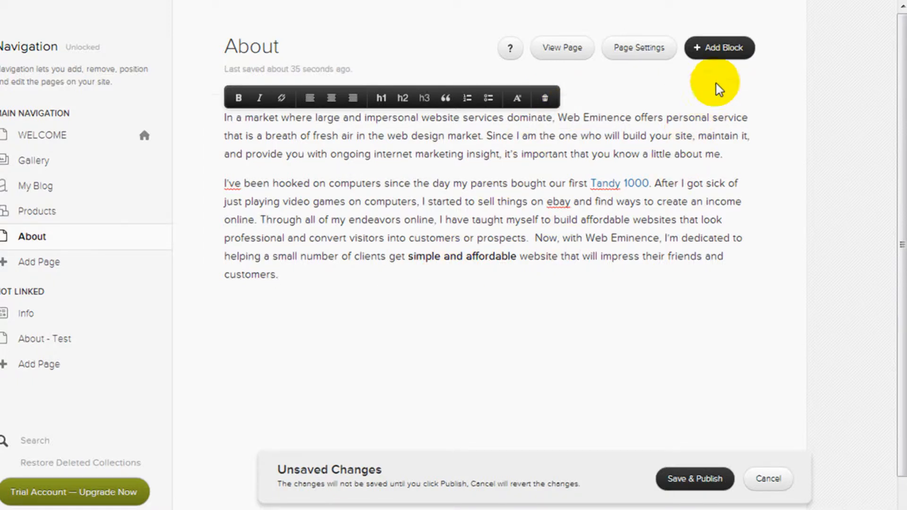
Add an image block with the logo uploaded from the Desktop squarespace folder
click(339, 312)
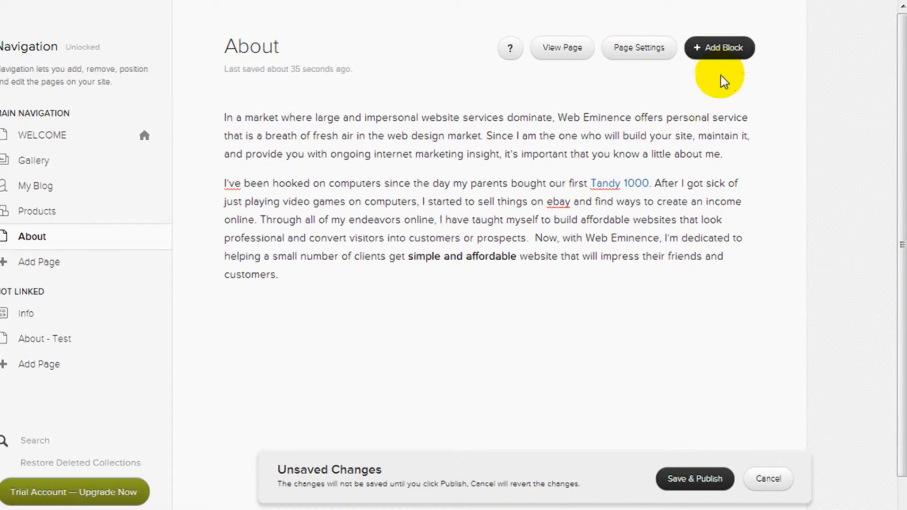
click(718, 47)
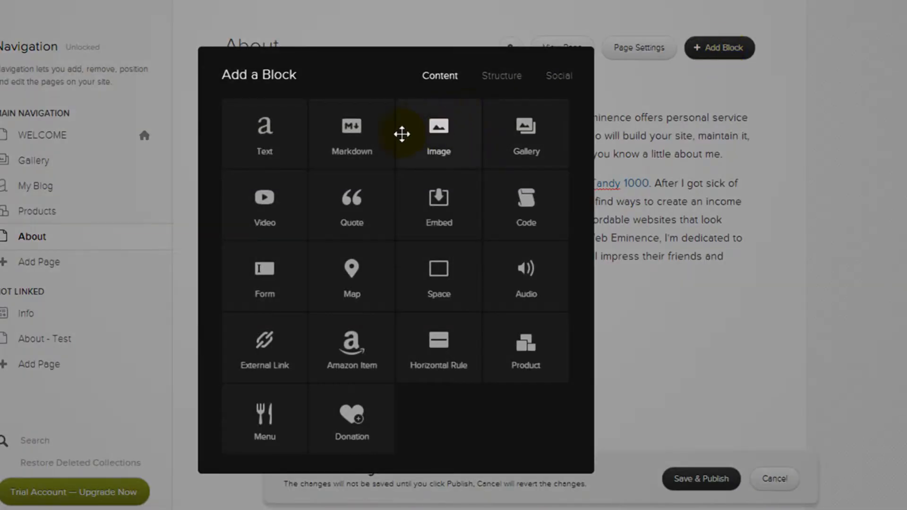
click(435, 137)
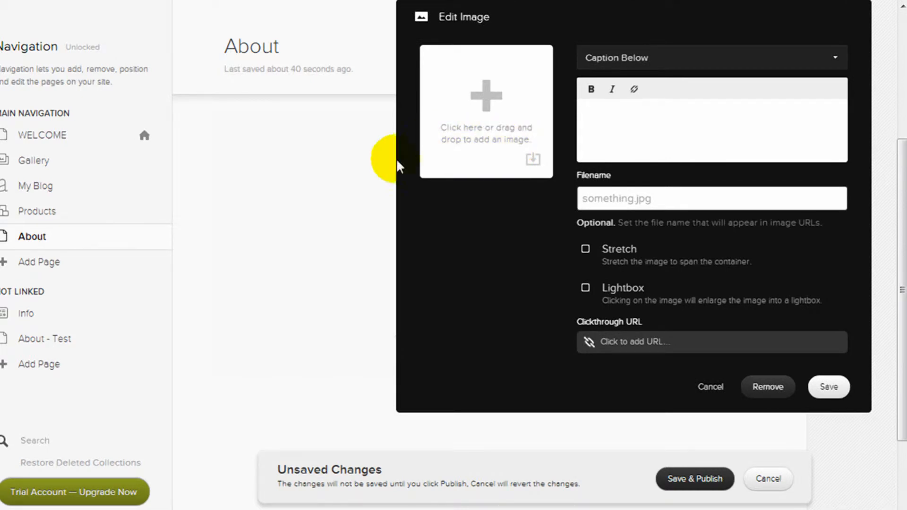
click(535, 163)
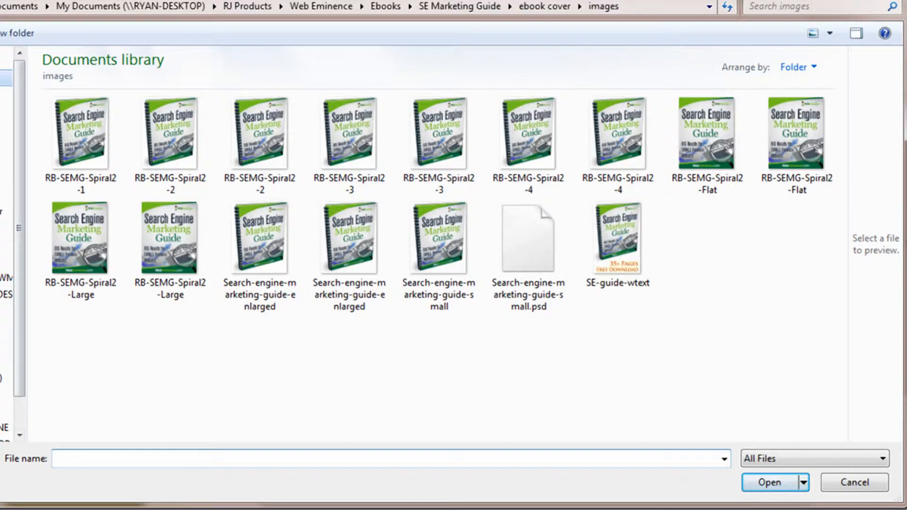
click(4, 78)
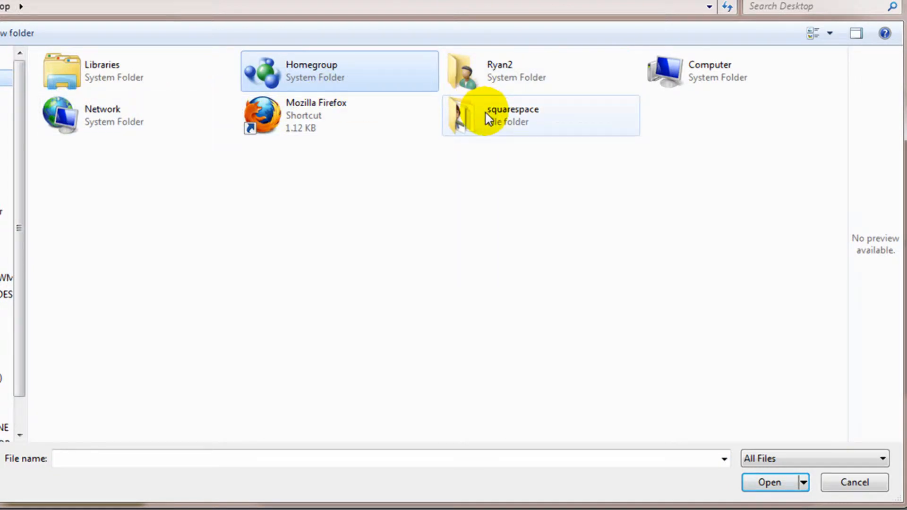
double_click(486, 112)
double_click(144, 89)
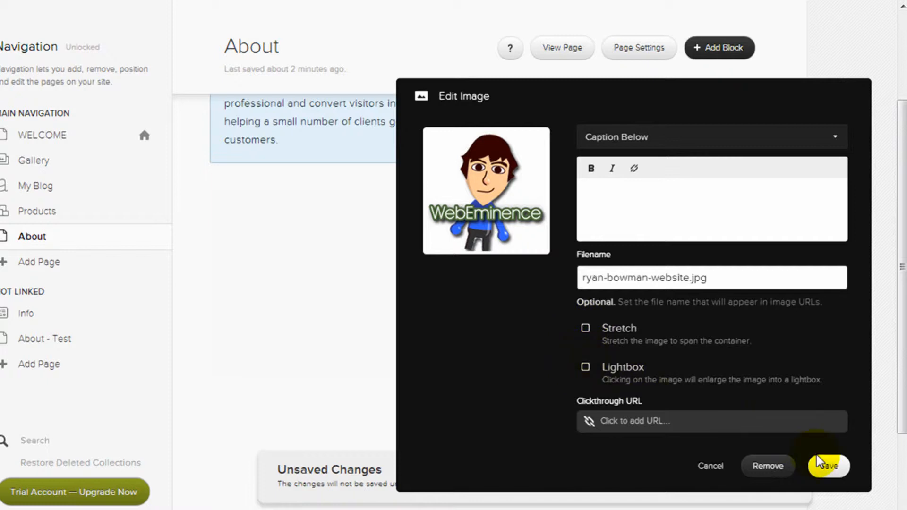
click(827, 466)
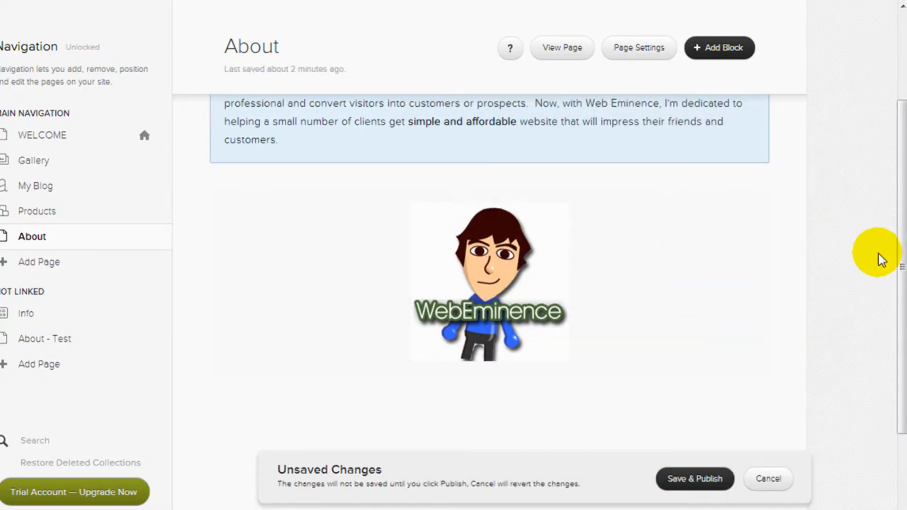
Float the logo image left of the intro paragraphs and resize it narrower
drag(901, 263, 900, 152)
mouse_move(540, 382)
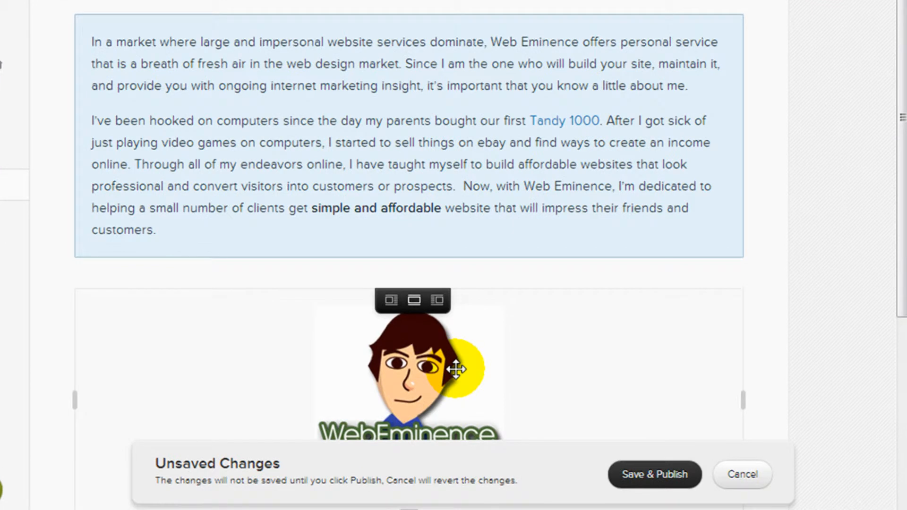
drag(456, 368, 452, 261)
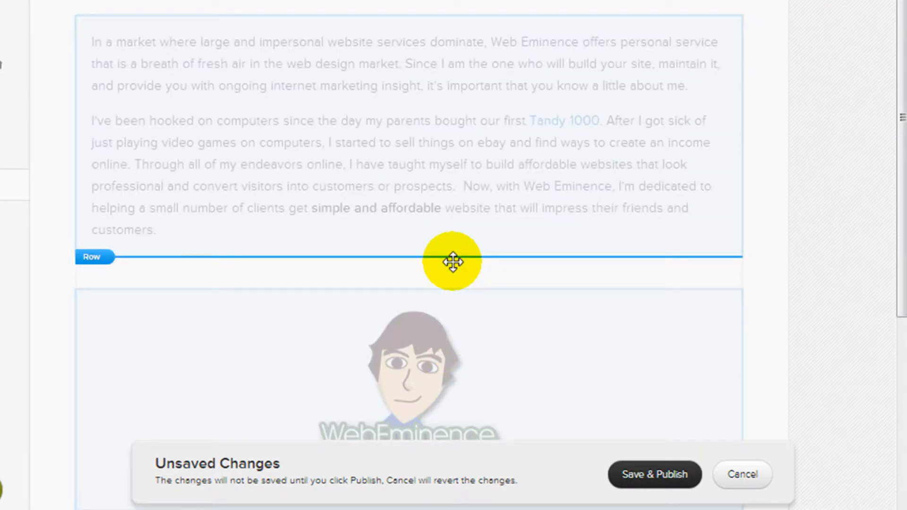
drag(452, 262, 319, 242)
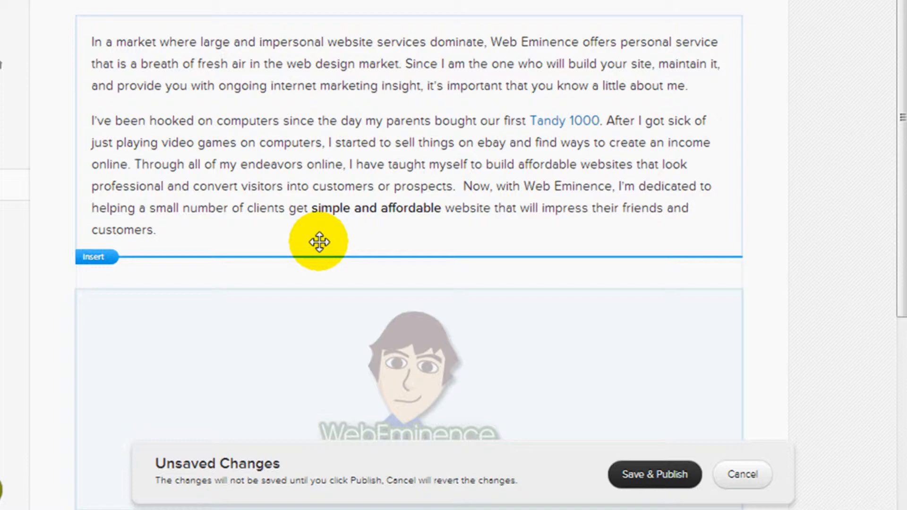
drag(319, 241, 198, 171)
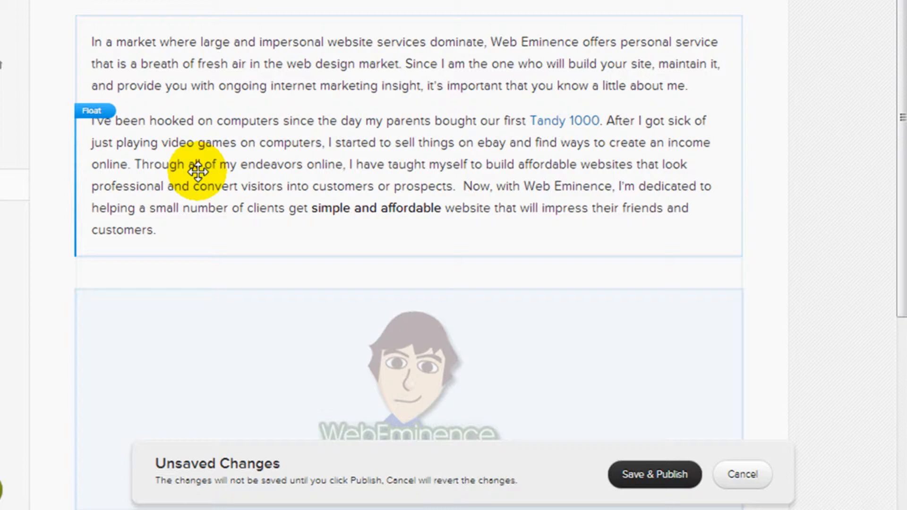
drag(197, 171, 97, 61)
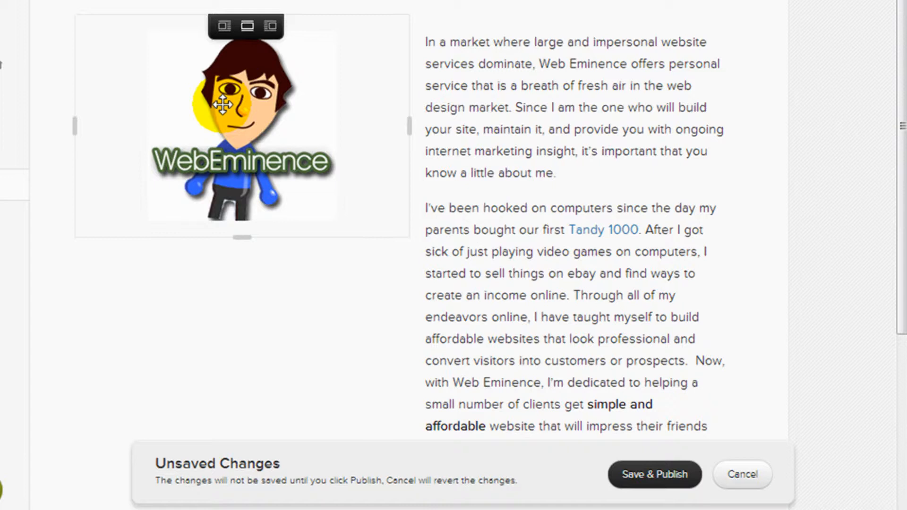
drag(222, 104, 458, 42)
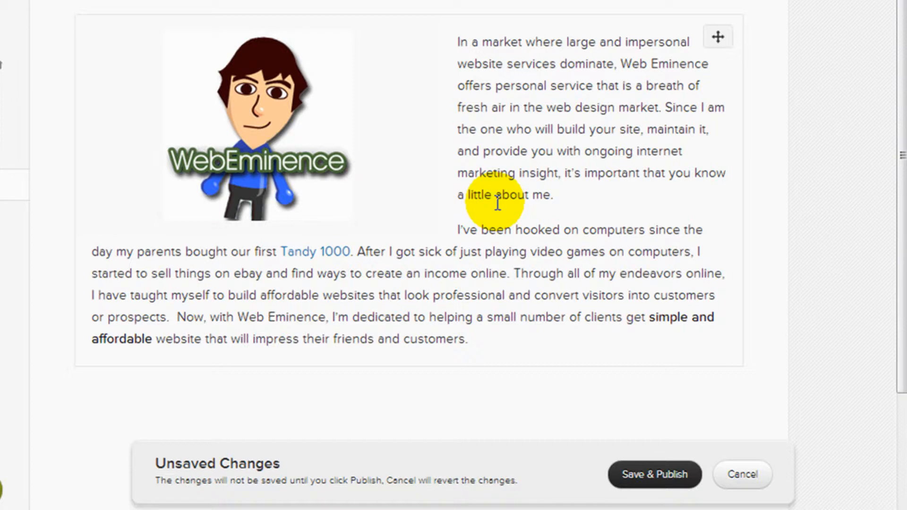
click(305, 153)
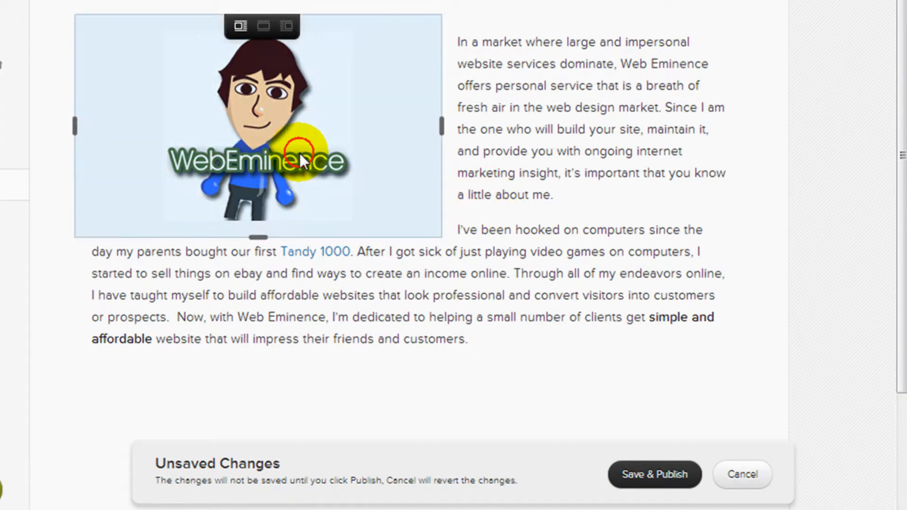
drag(441, 126, 245, 130)
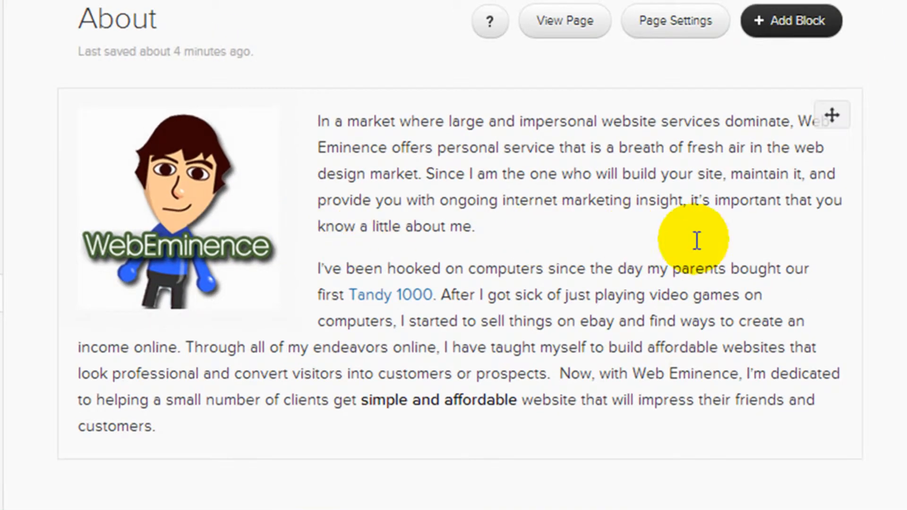
Add a video block with the pasted 'Yahoo Site Solution - Website Hosting and Builder' YouTube link
click(788, 38)
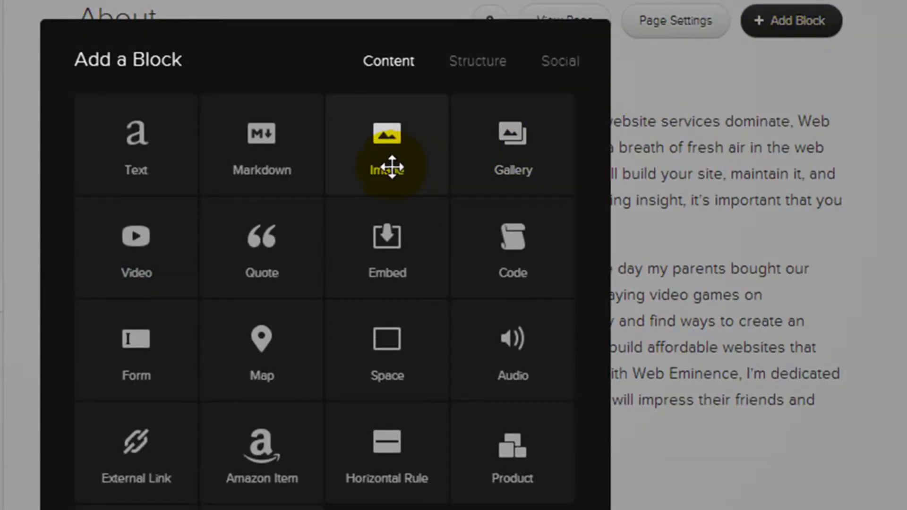
click(149, 260)
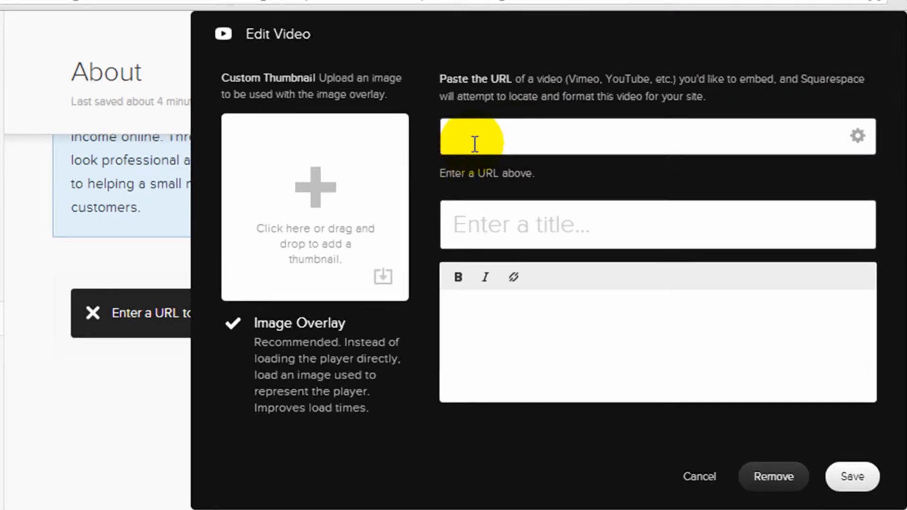
right_click(475, 144)
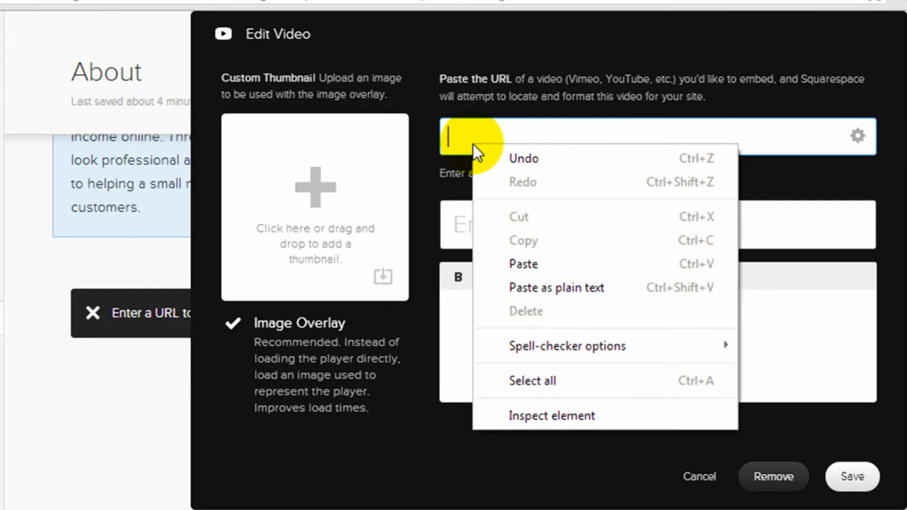
click(546, 263)
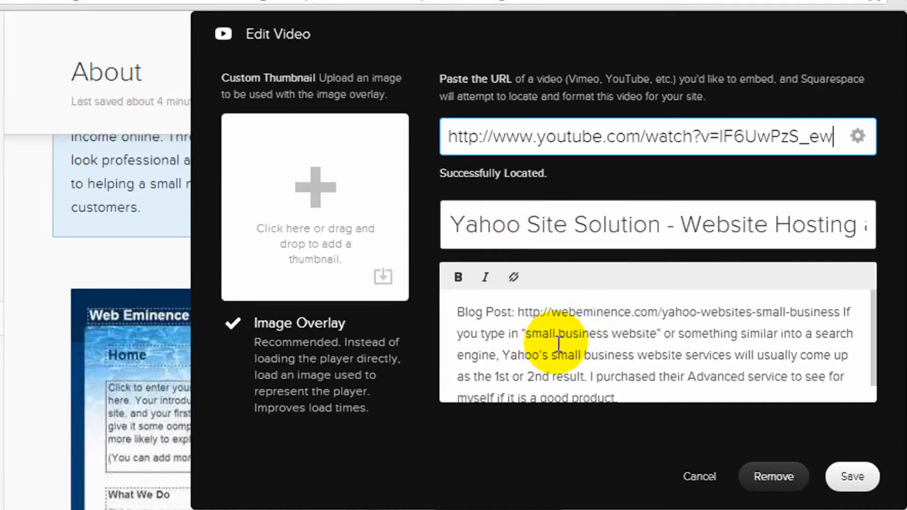
click(845, 477)
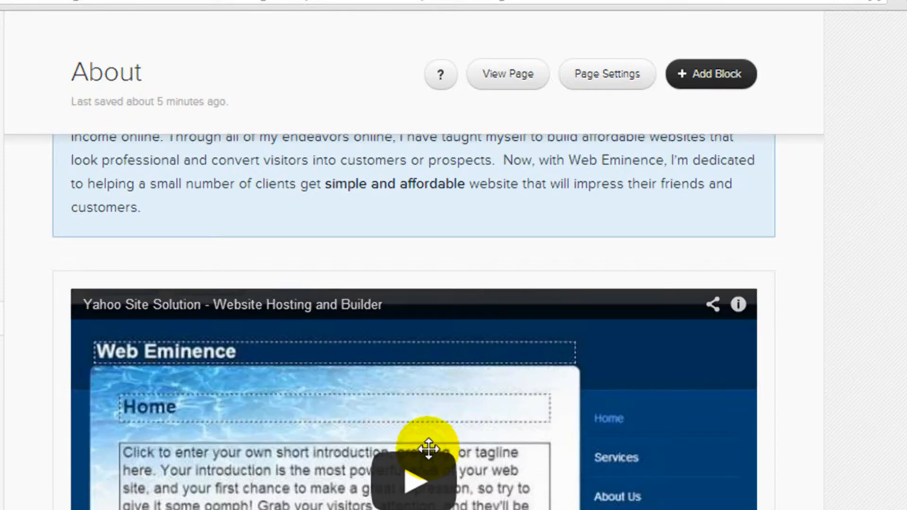
scroll(425, 449, down, 4)
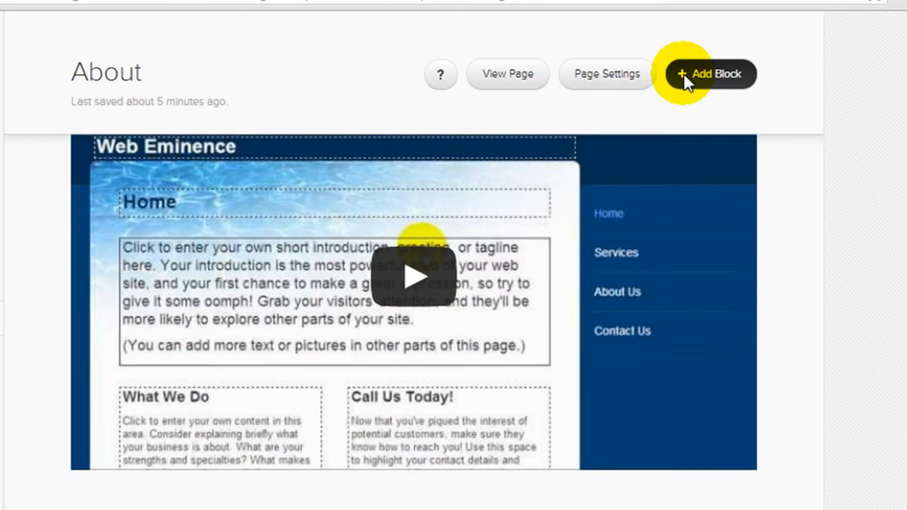
Add a gallery block and upload all seven images from the brute force attack folder
click(684, 75)
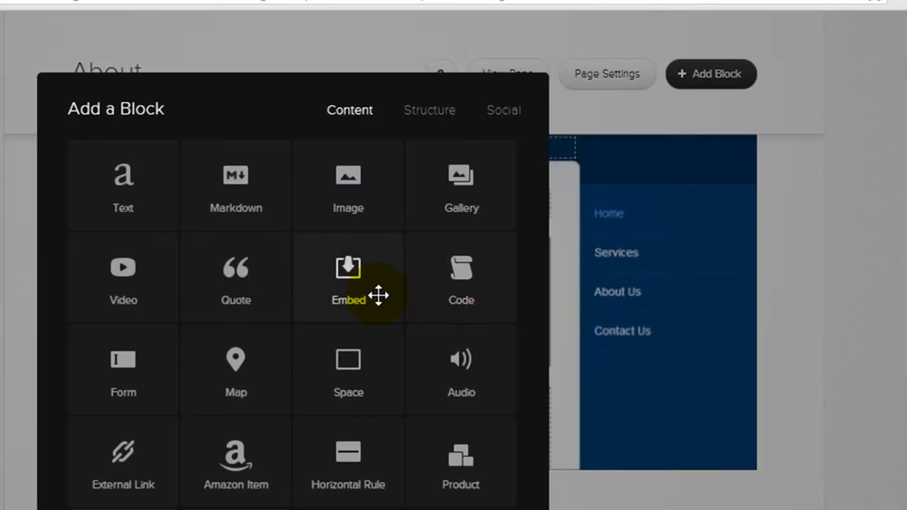
click(497, 206)
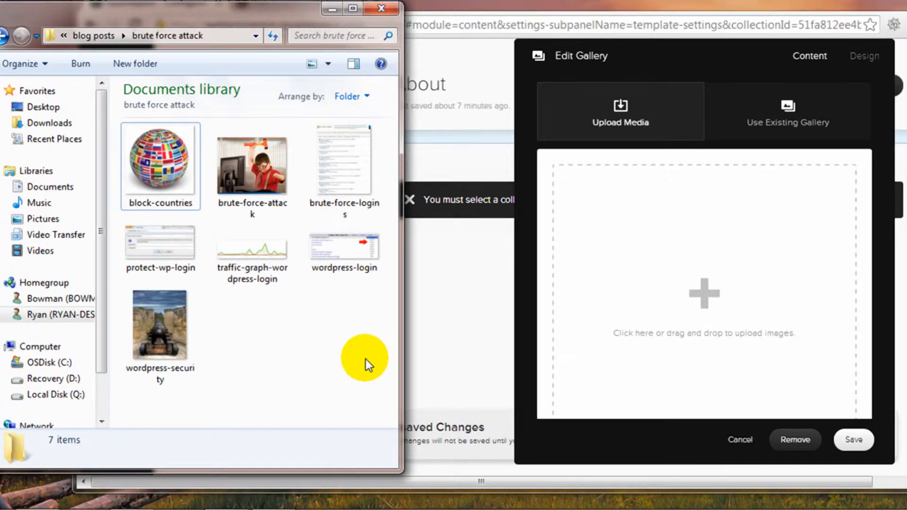
drag(373, 386, 119, 155)
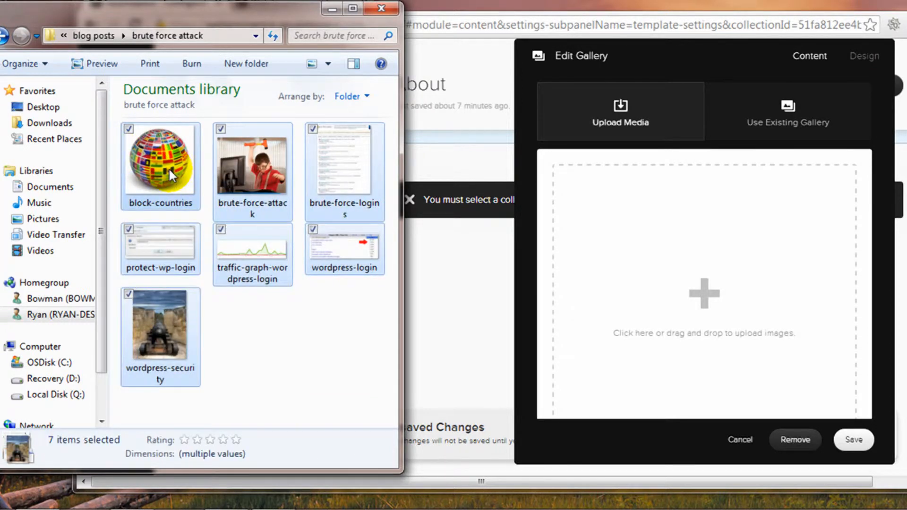
drag(168, 168, 682, 284)
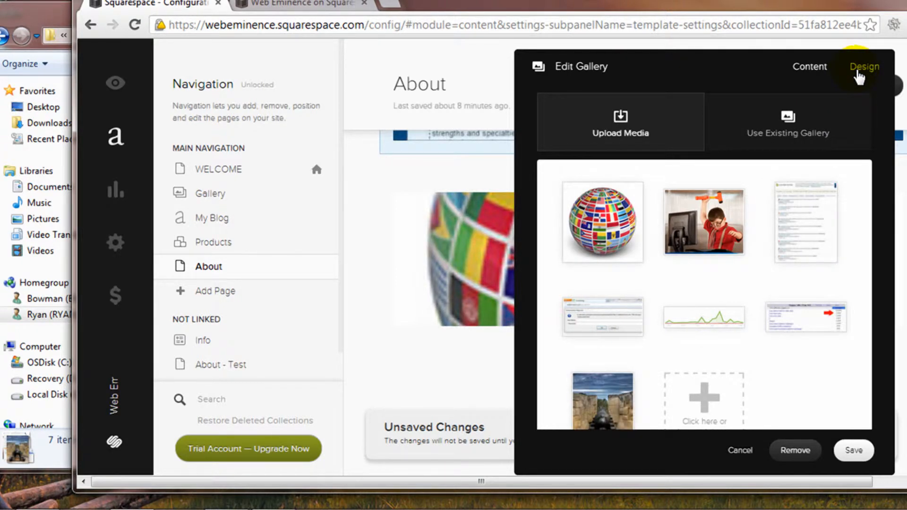
Turn on slideshow controls and turn off Auto Crop in the gallery's Design settings
click(858, 73)
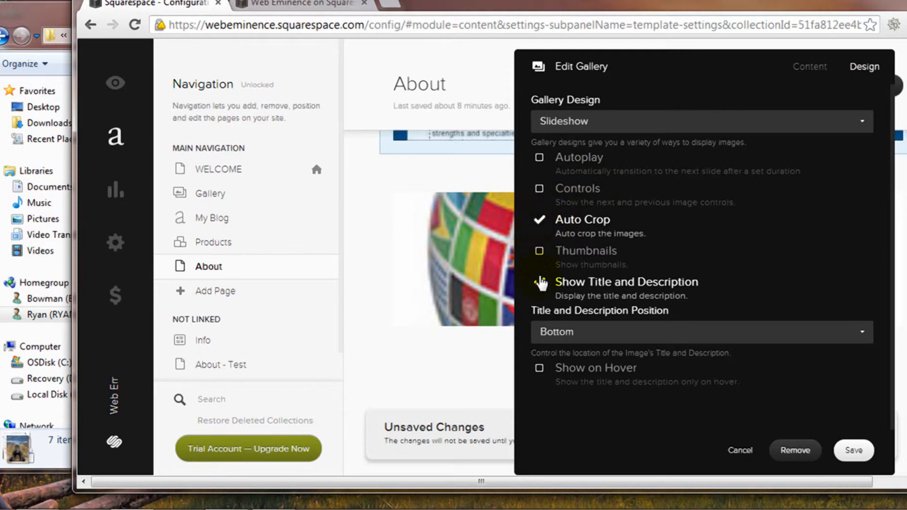
click(539, 189)
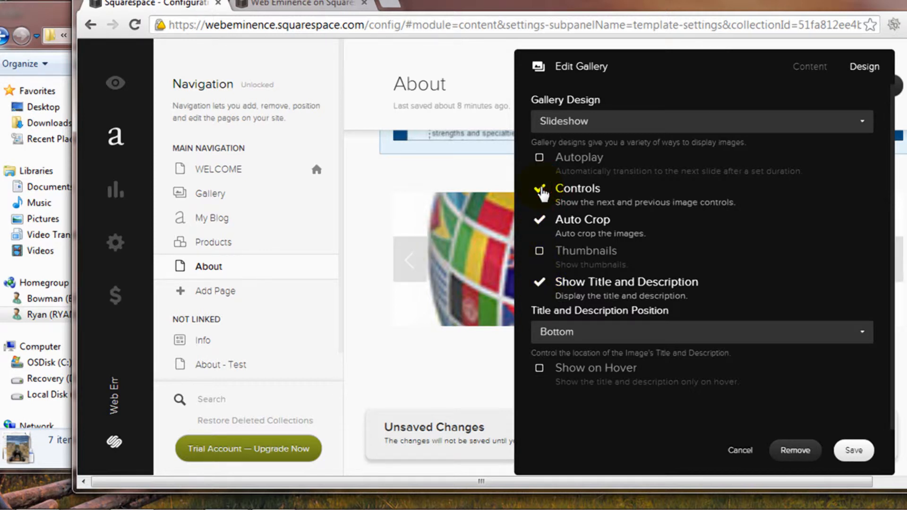
click(534, 220)
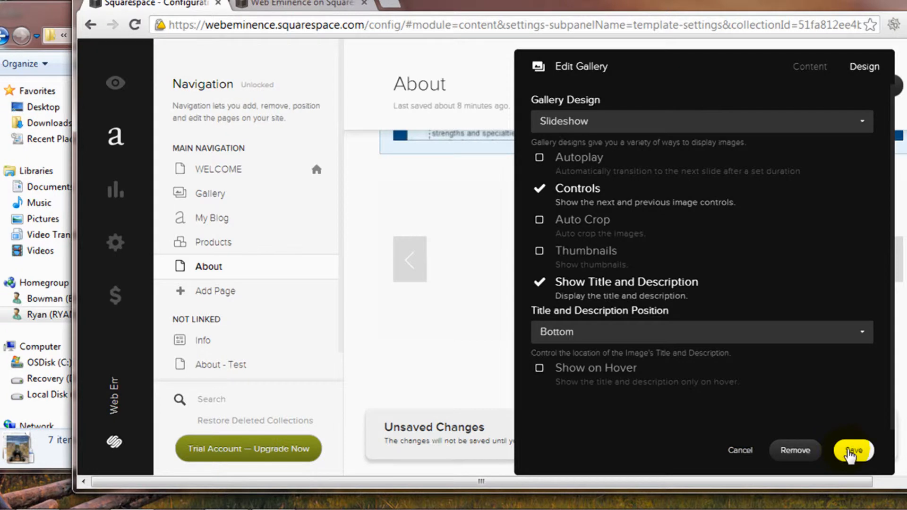
click(850, 452)
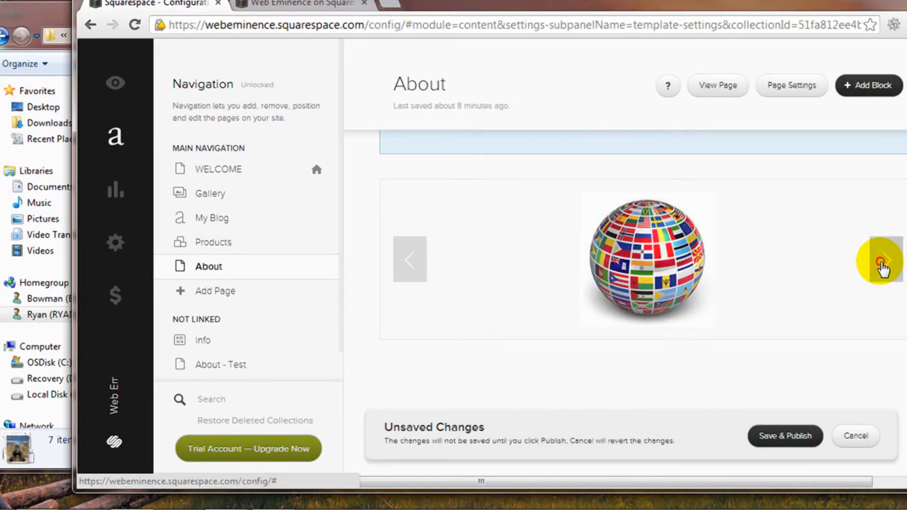
Page through the slideshow's images up to the cannon photo
click(882, 261)
click(881, 262)
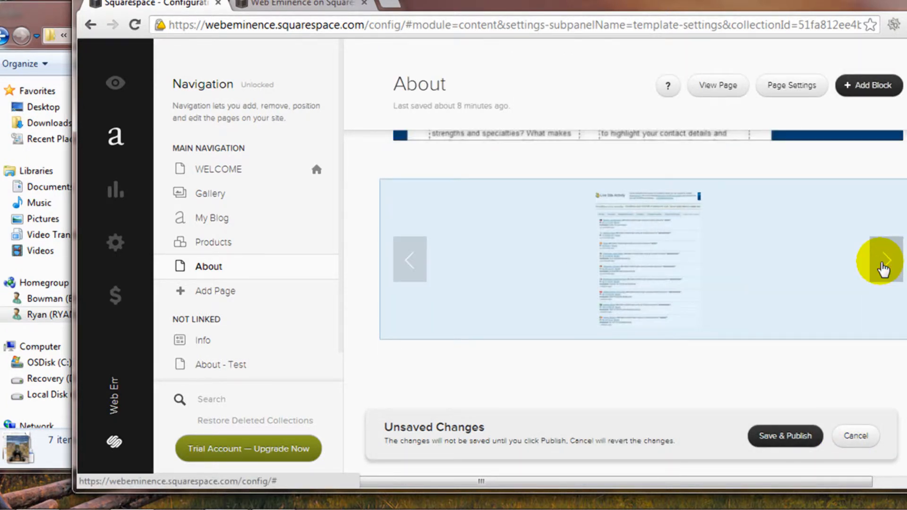
click(881, 263)
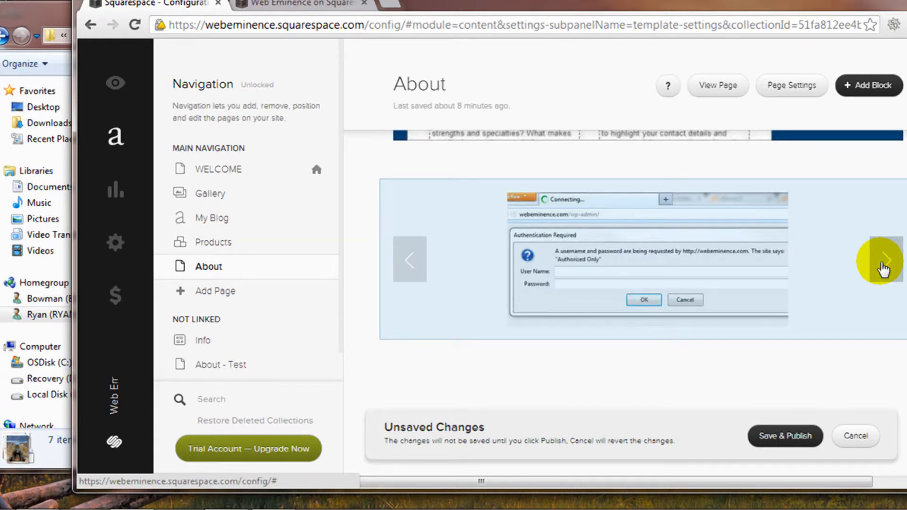
click(881, 263)
click(881, 263)
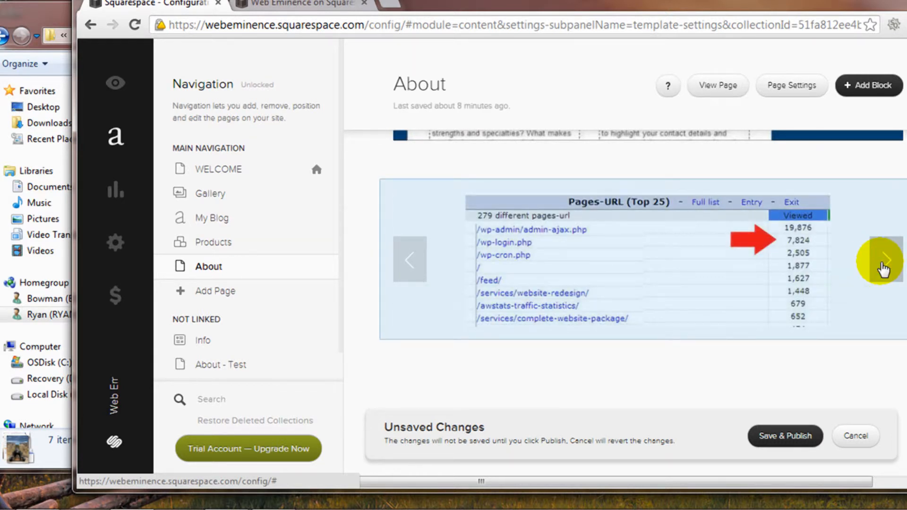
click(881, 262)
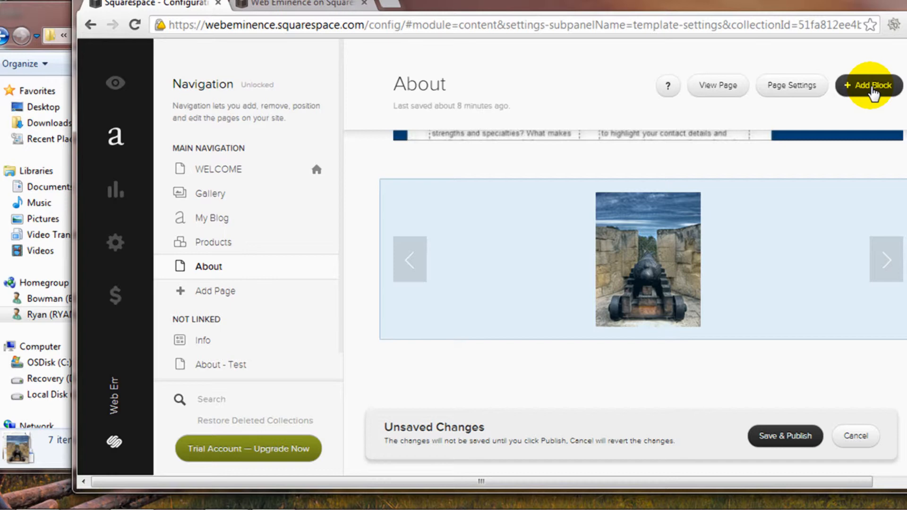
Add a Social > Twitter block set to display 5 items and save it
click(872, 88)
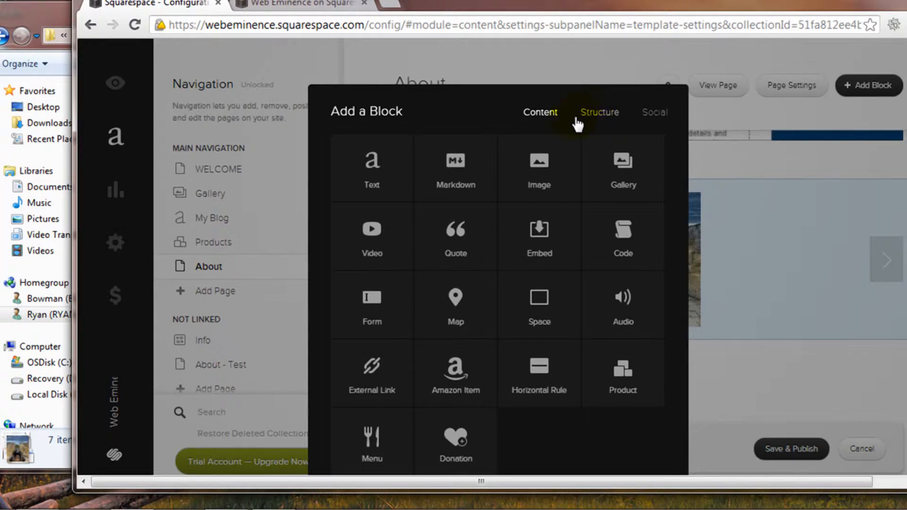
click(595, 114)
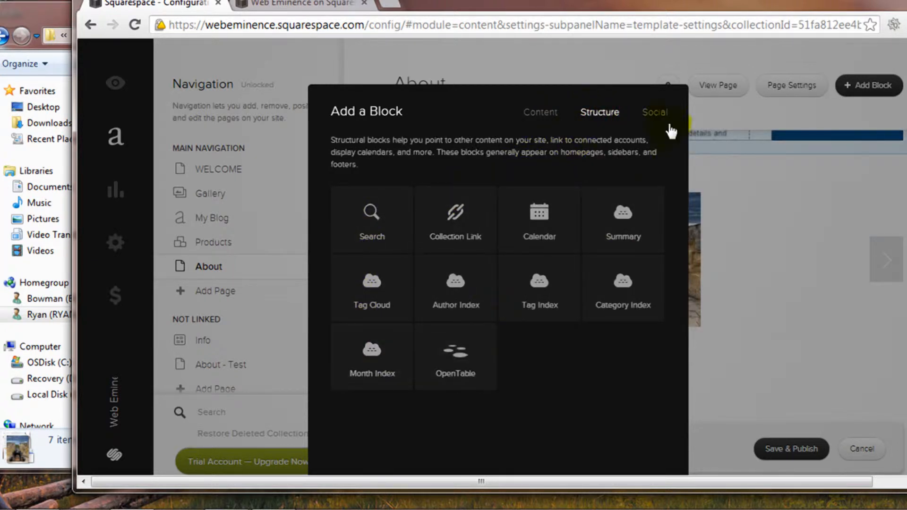
click(654, 115)
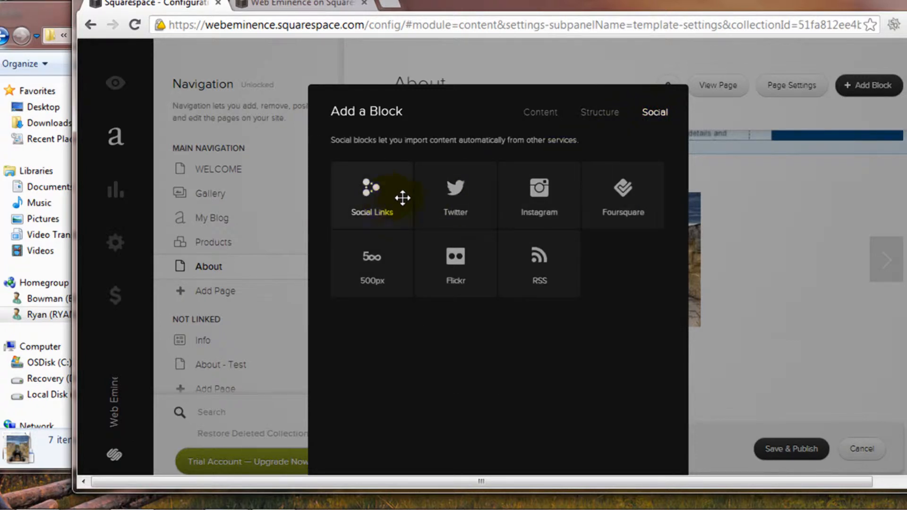
click(472, 197)
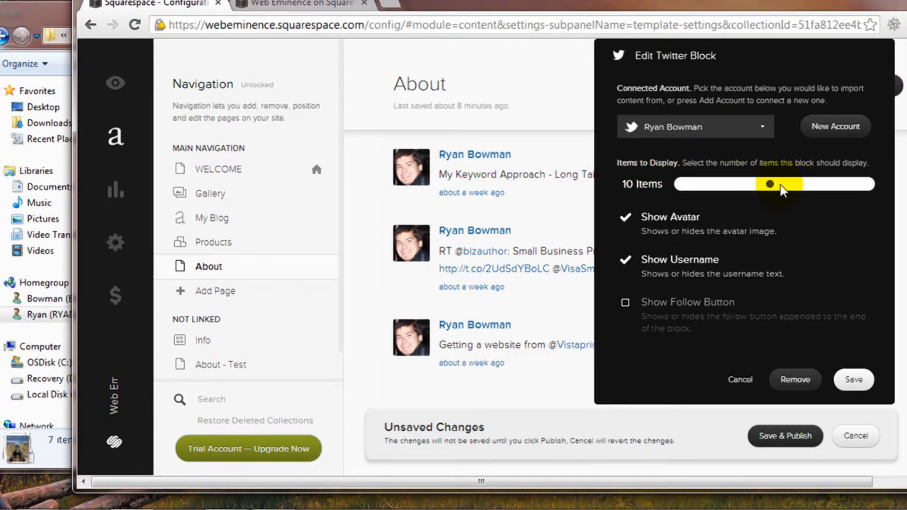
drag(770, 186, 727, 246)
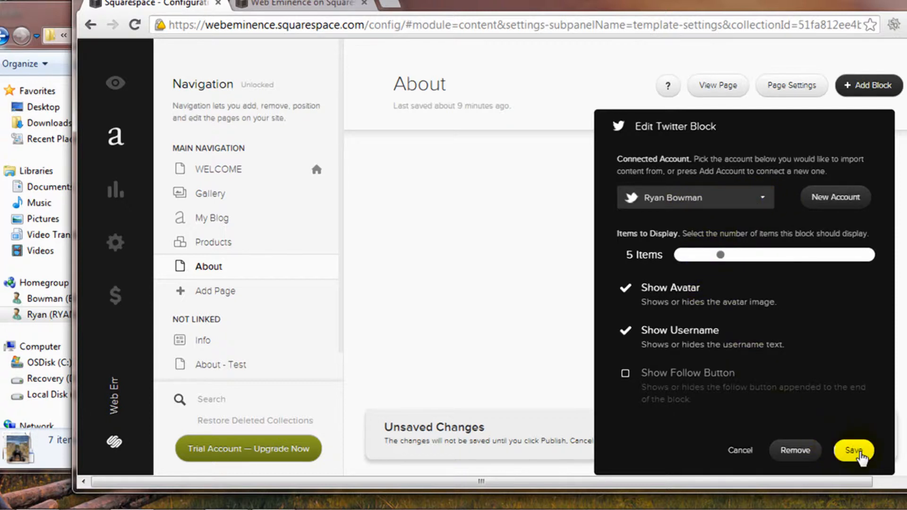
click(859, 452)
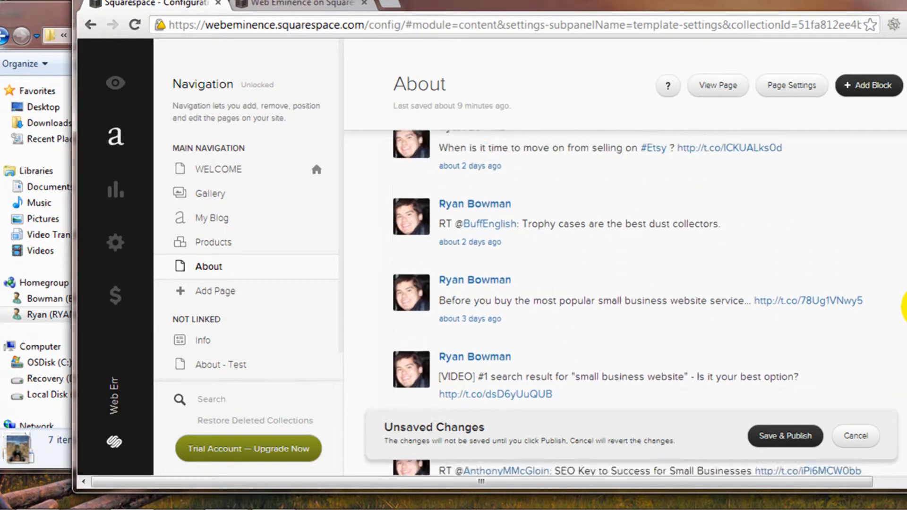
scroll(904, 302, up, 4)
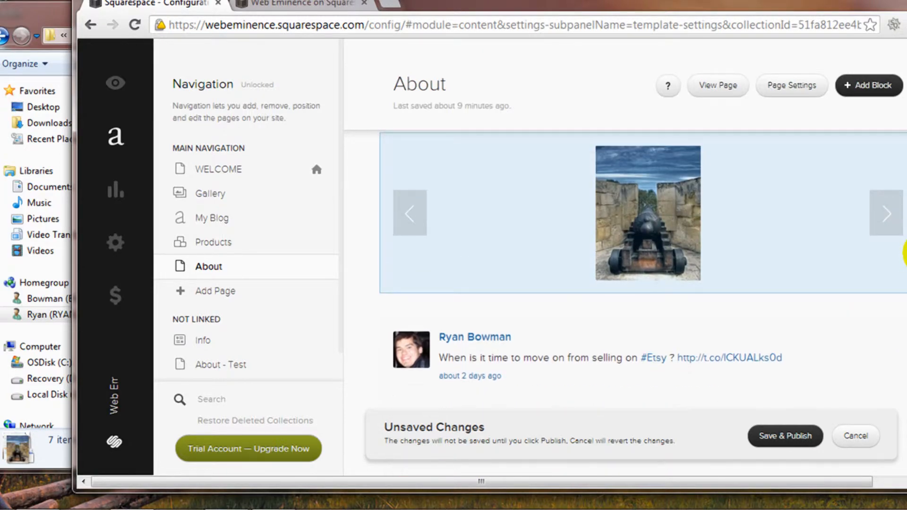
Maximize the browser and drag the Twitter feed block onto its own row
key(super+Up)
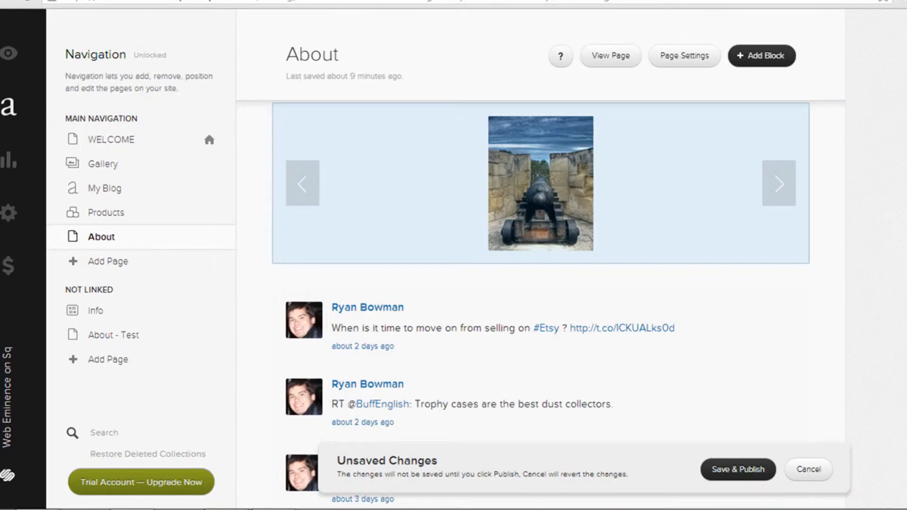
scroll(541, 302, up, 1)
scroll(541, 302, down, 2)
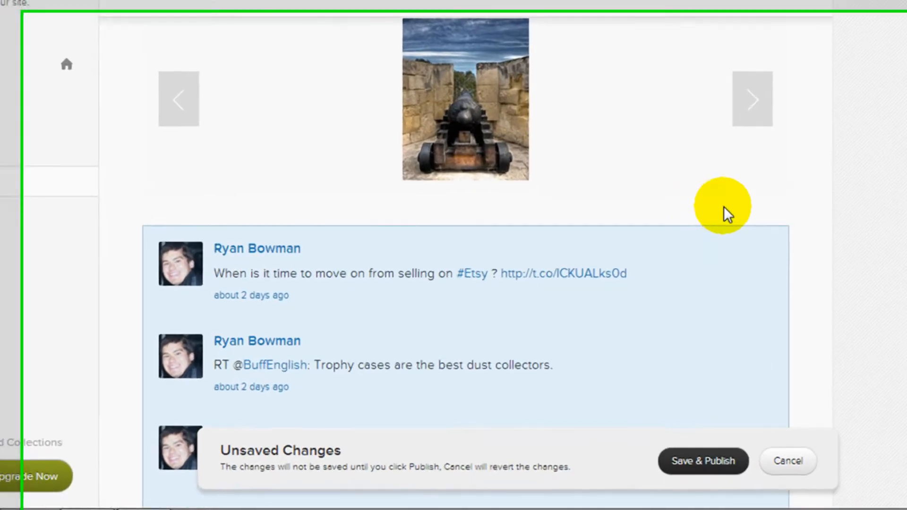
drag(739, 243, 137, 137)
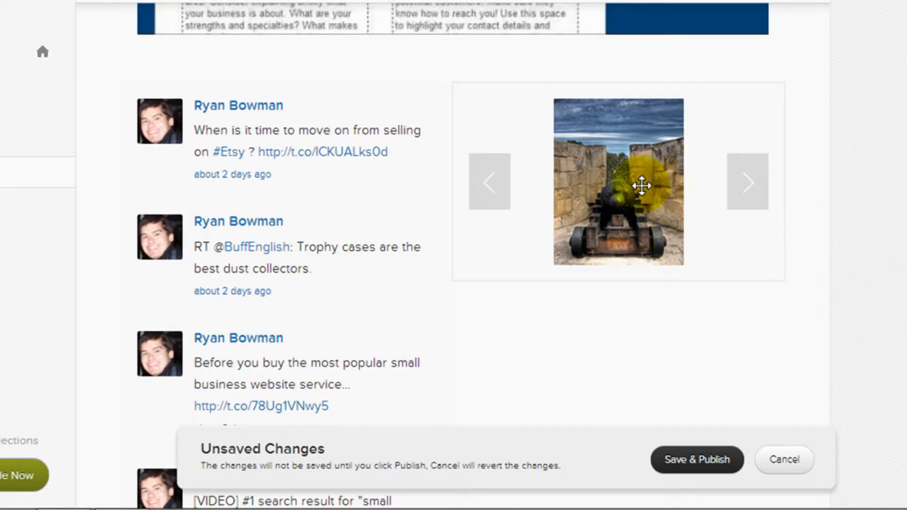
scroll(752, 209, up, 6)
scroll(717, 243, down, 3)
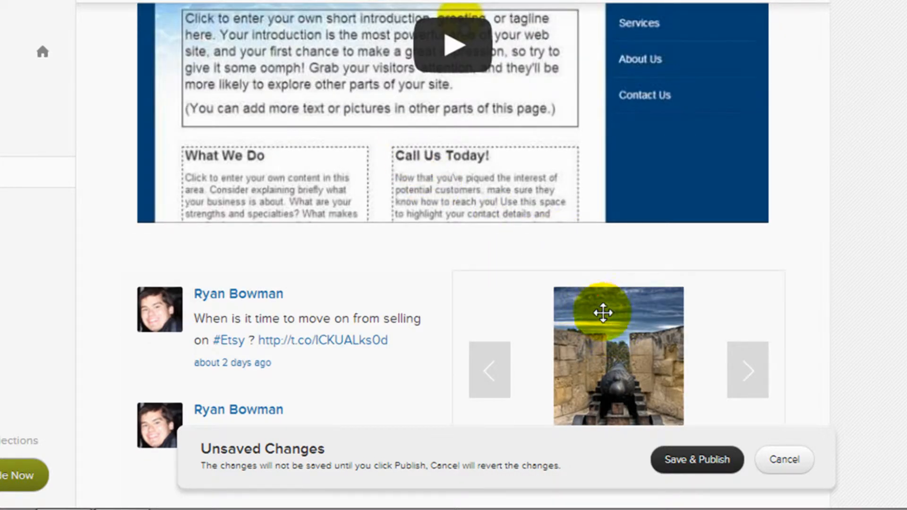
Move the cannon gallery up beside the YouTube video, above the Twitter feed
mouse_move(603, 310)
mouse_down()
mouse_move(521, 257)
mouse_move(137, 173)
mouse_up()
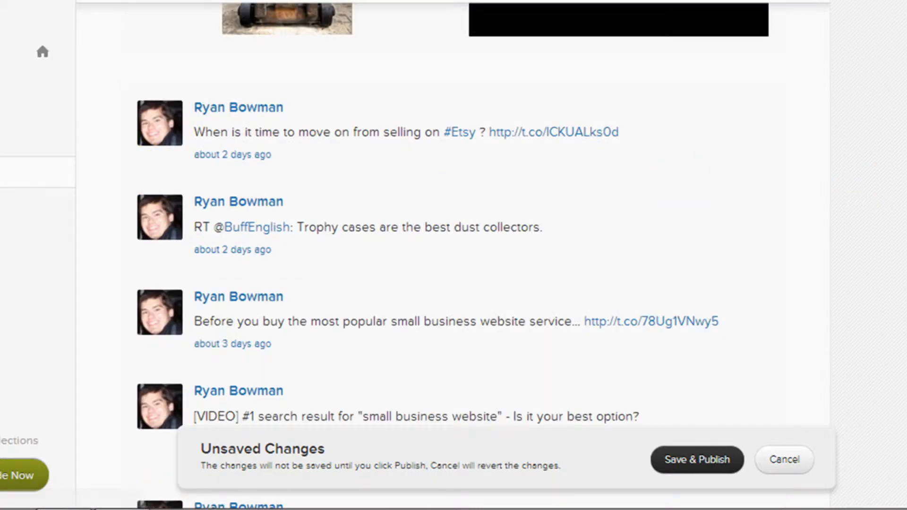
scroll(453, 255, up, 9)
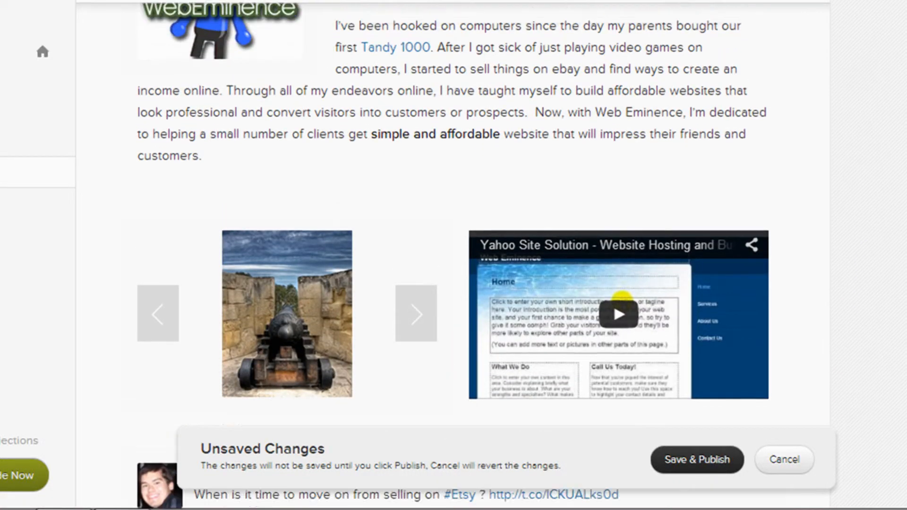
scroll(453, 255, down, 6)
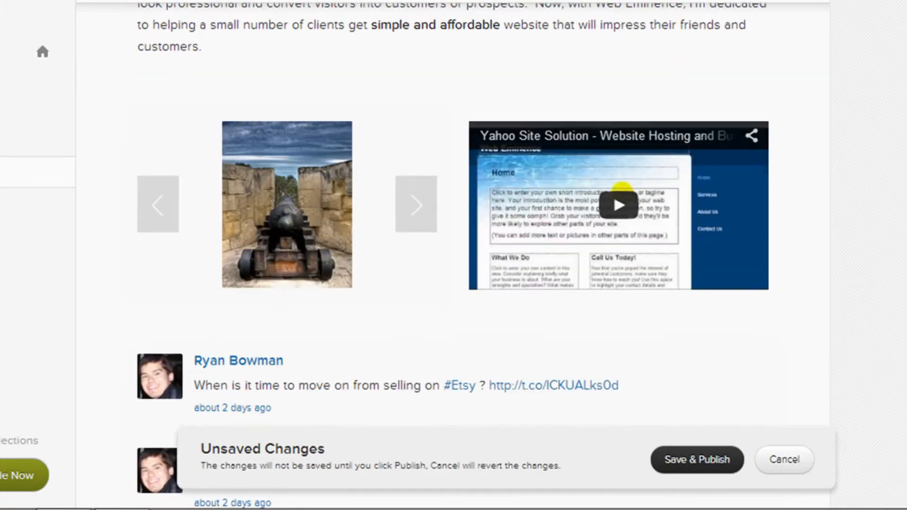
scroll(623, 132, down, 6)
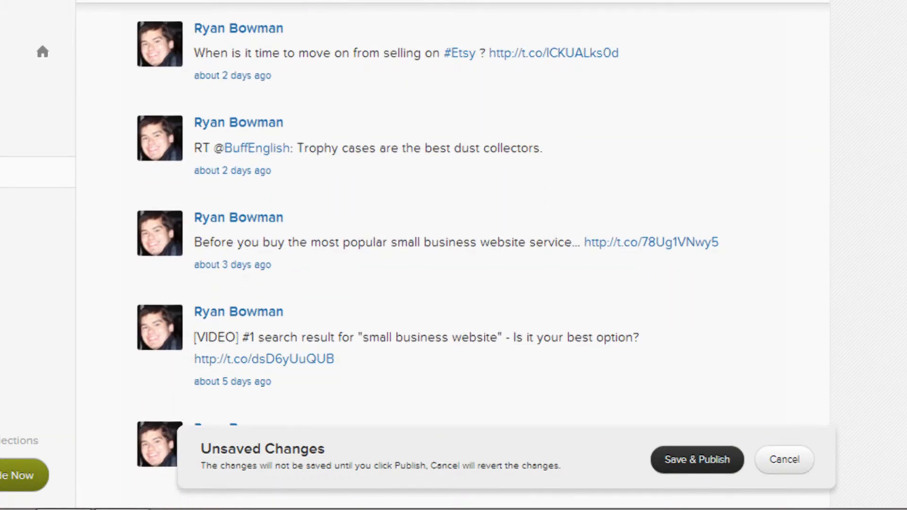
scroll(454, 255, down, 3)
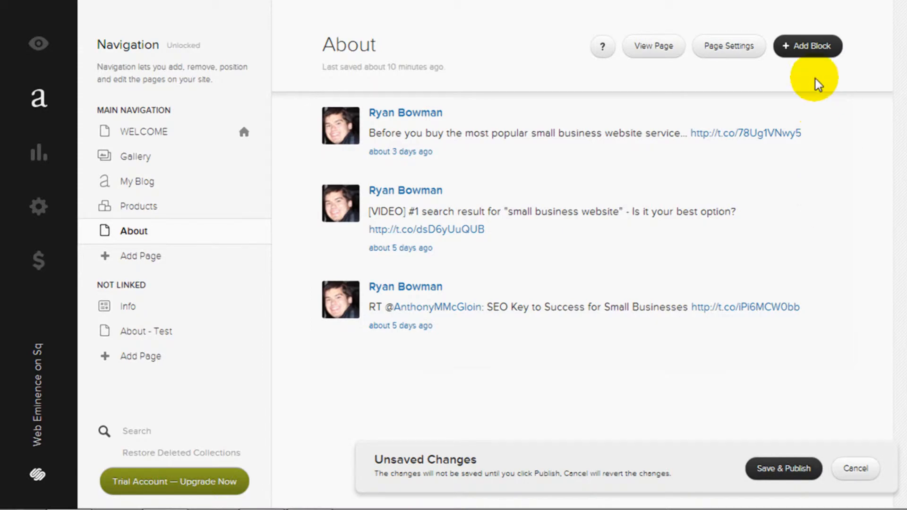
Dismiss the Add Block chooser unused and save and publish the About page layout
click(818, 49)
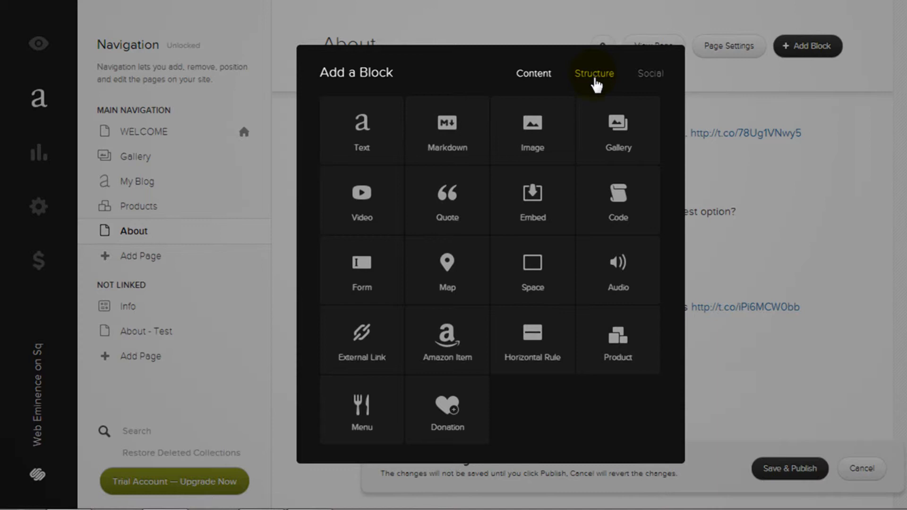
click(878, 309)
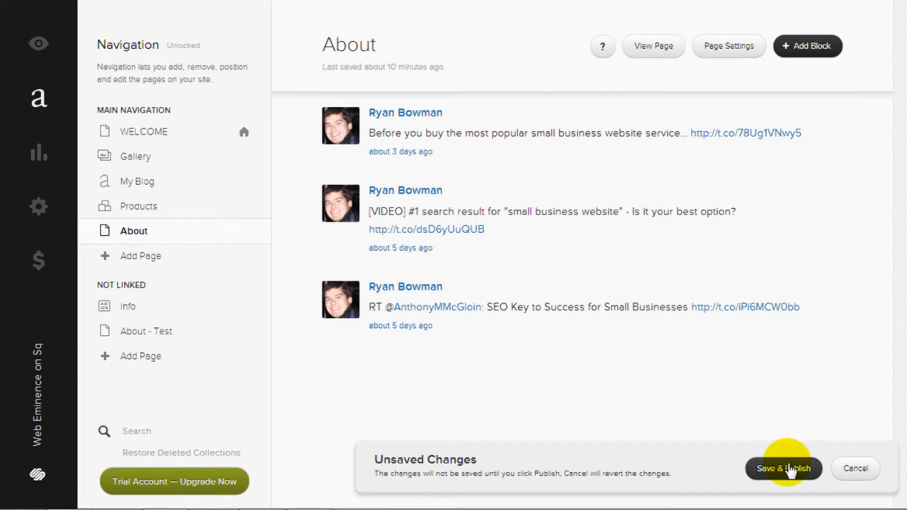
click(787, 468)
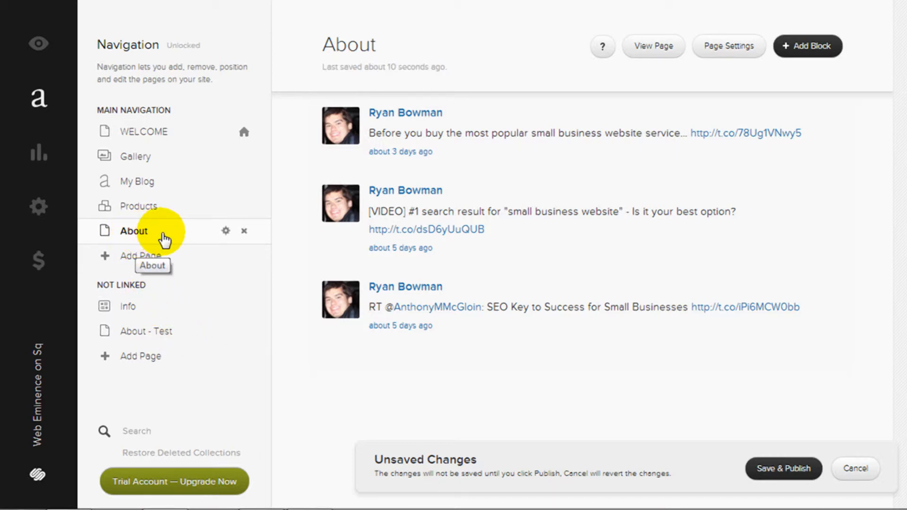
Drag About to second place under WELCOME in Main Navigation and publish it
drag(164, 239, 162, 160)
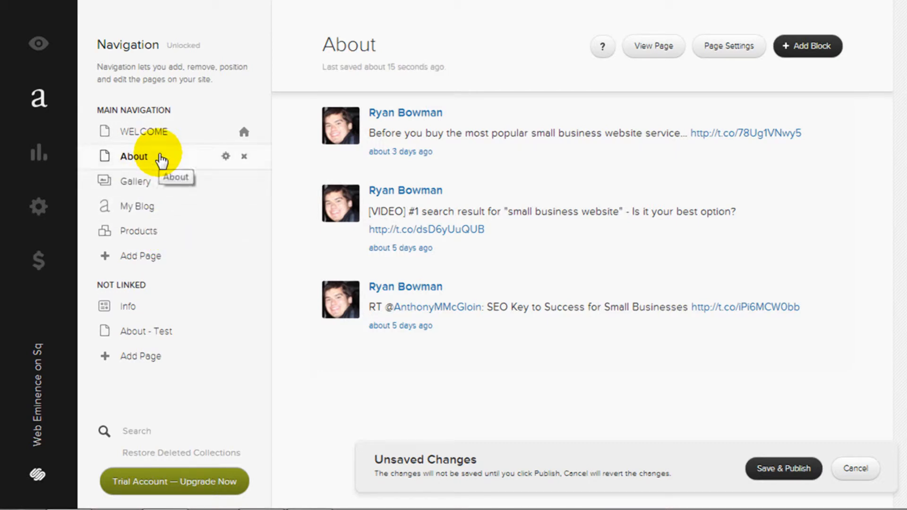
click(783, 469)
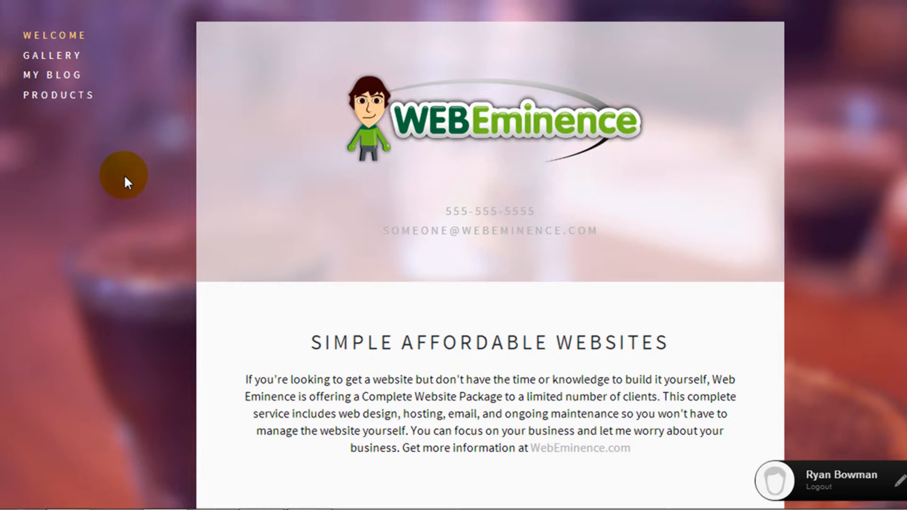
Reload the live site, view its empty About page, then return to the editor tab
key(F5)
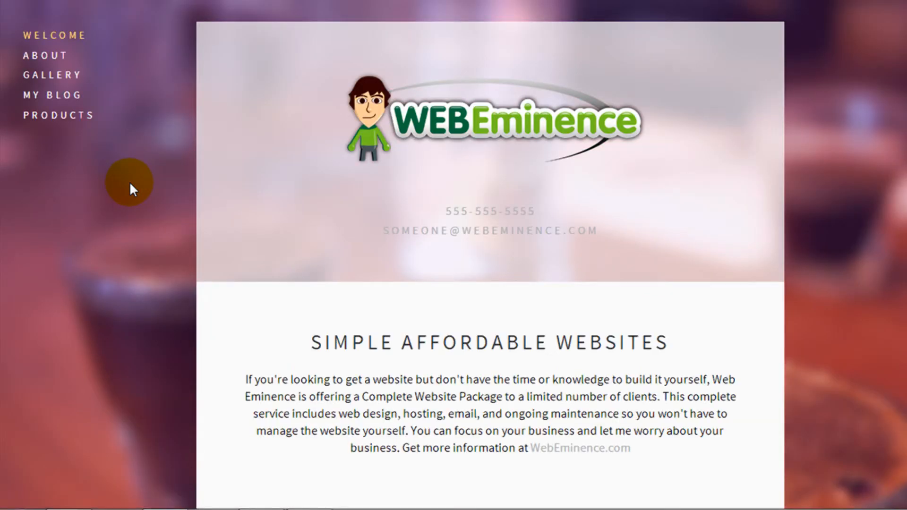
click(53, 59)
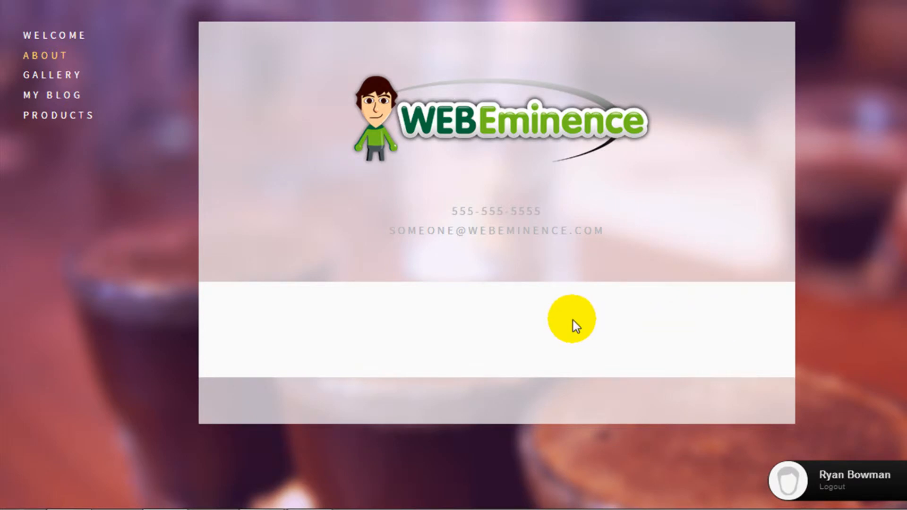
key(ctrl+shift+Tab)
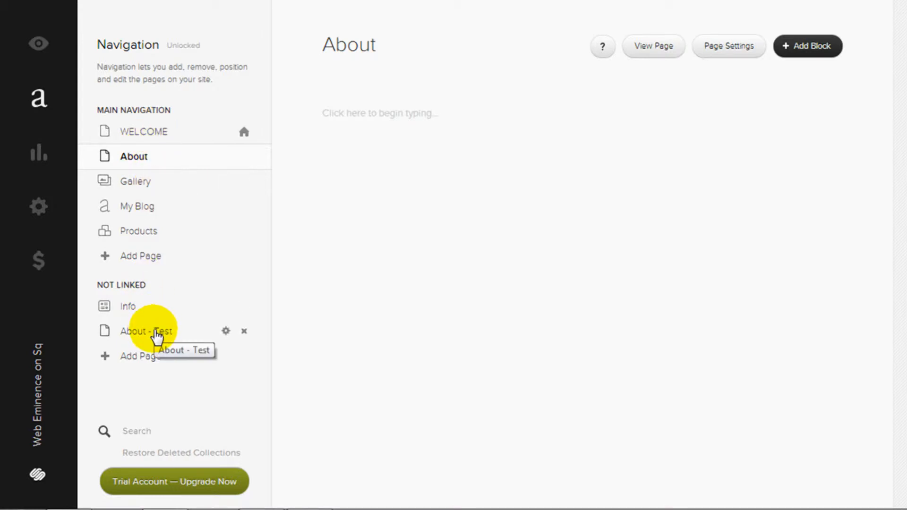
Drag About - Test from Not Linked to below WELCOME in Main Navigation, then select WELCOME
click(157, 332)
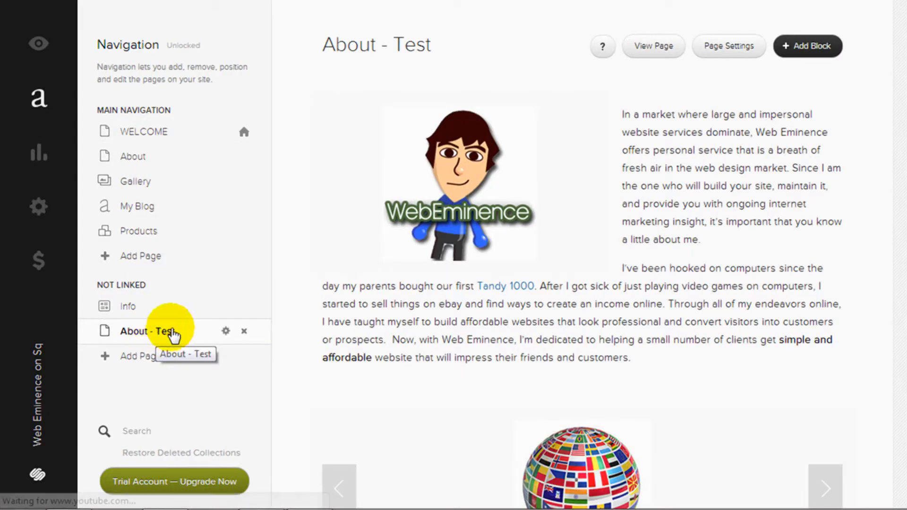
mouse_move(151, 336)
mouse_down()
mouse_move(154, 154)
mouse_move(137, 340)
mouse_up()
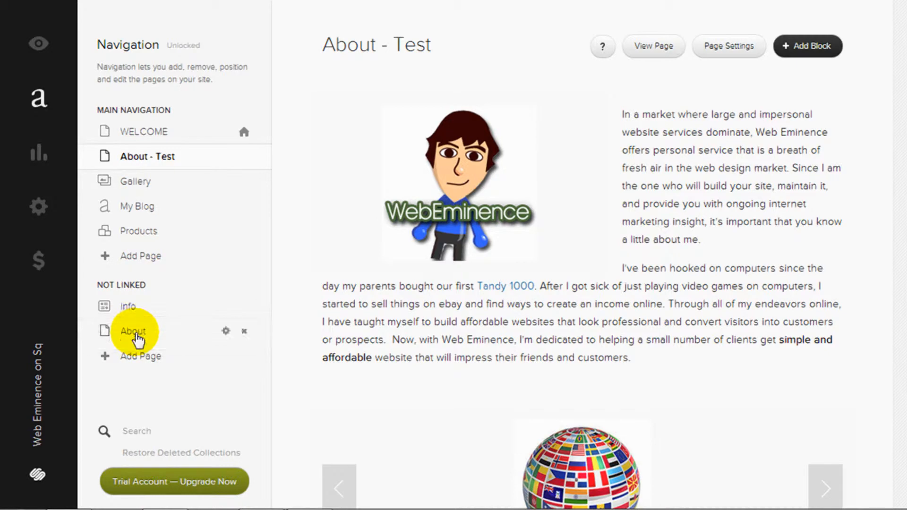
click(163, 138)
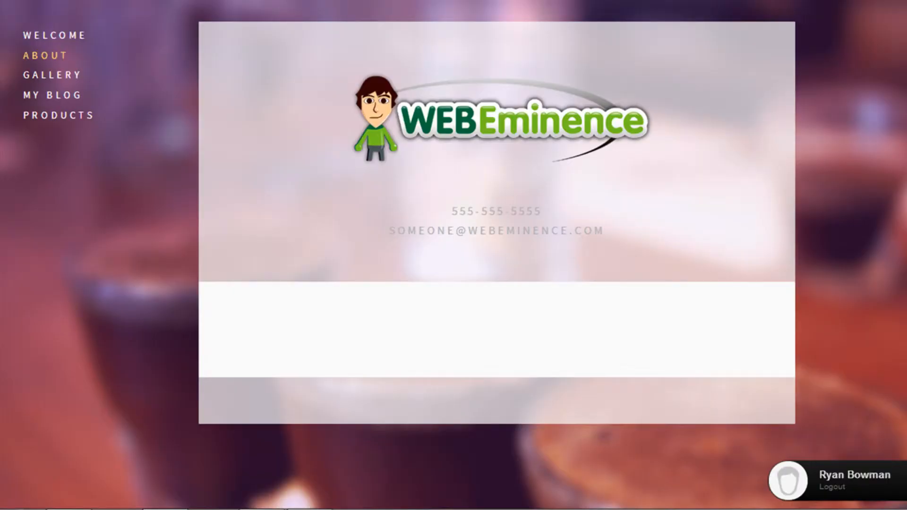
Scroll through the live About - Test page, then escape back to the editor
click(273, 138)
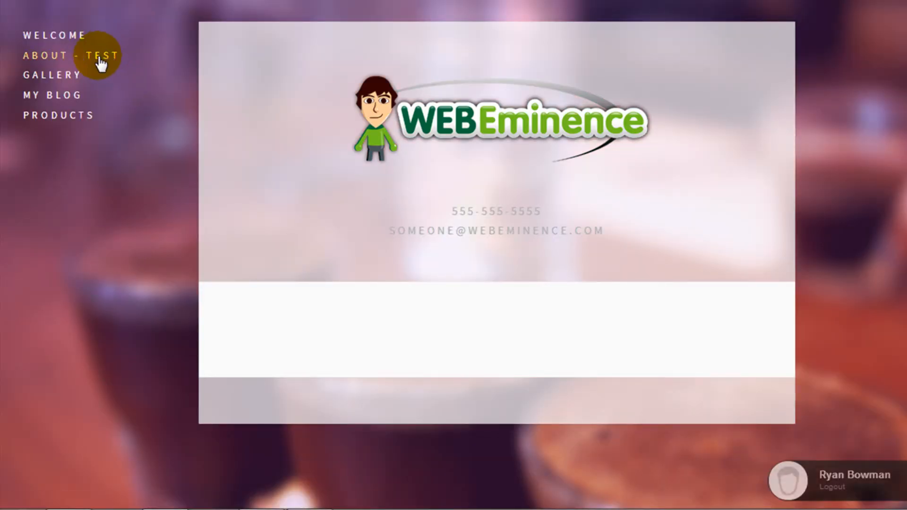
click(100, 57)
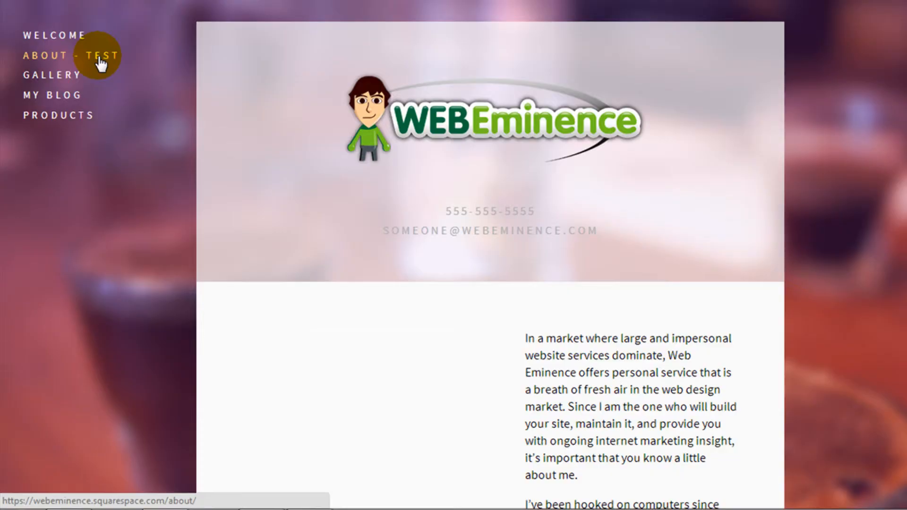
scroll(607, 271, down, 8)
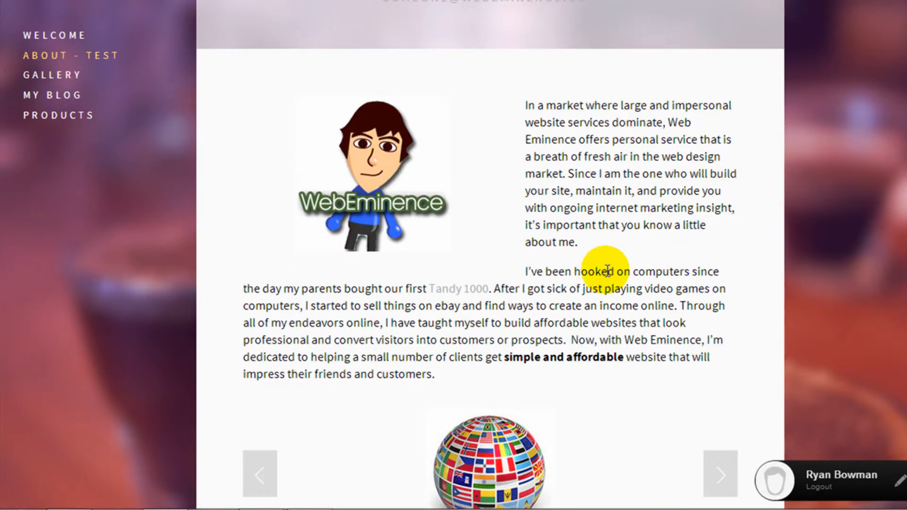
scroll(611, 220, down, 11)
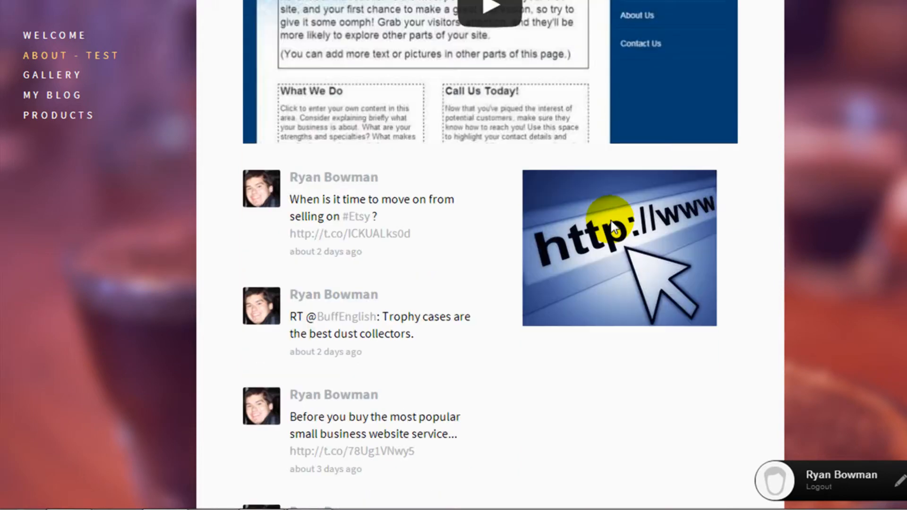
scroll(607, 184, down, 7)
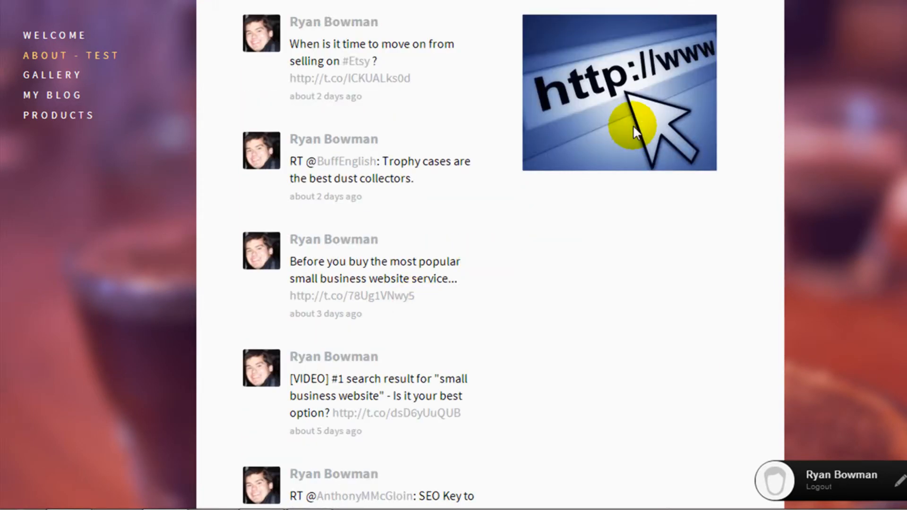
scroll(608, 185, up, 18)
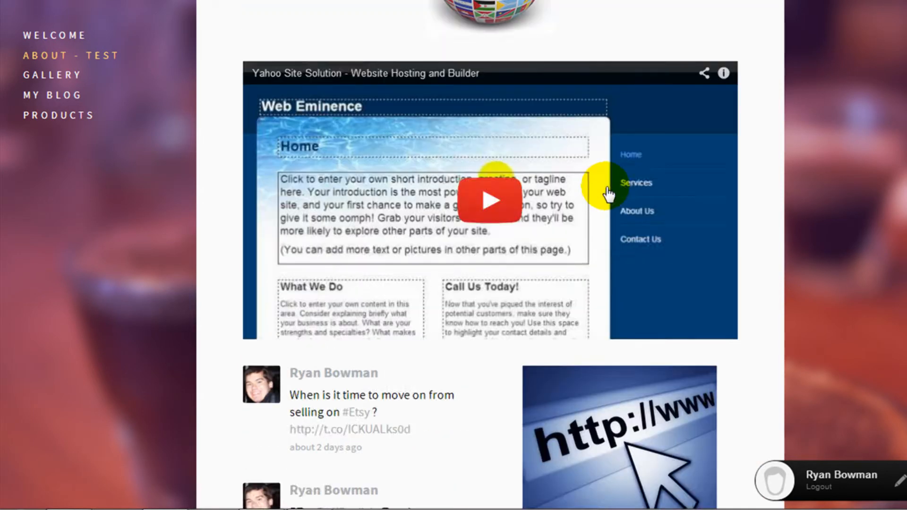
scroll(608, 187, up, 5)
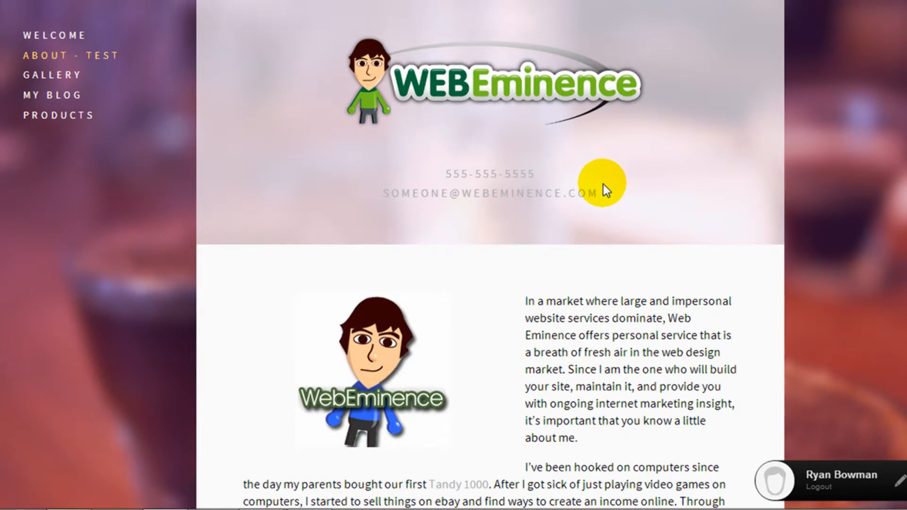
scroll(604, 188, up, 1)
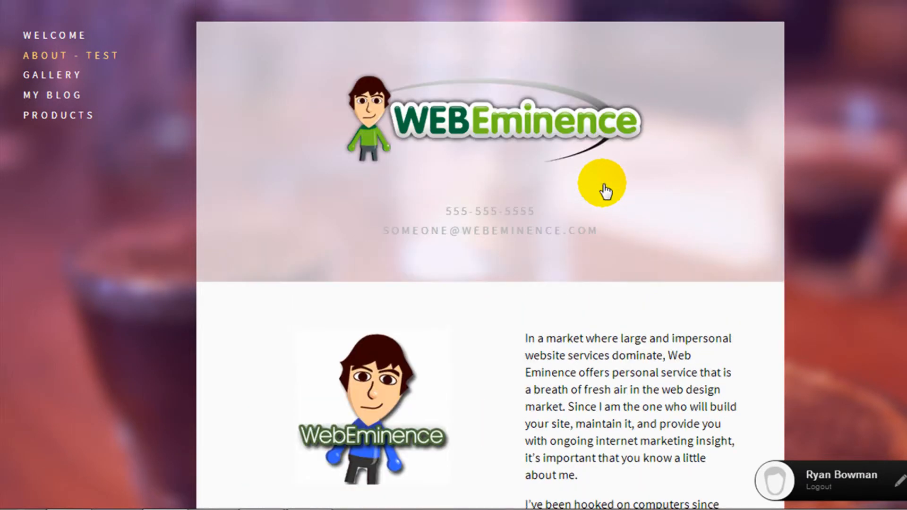
scroll(551, 320, down, 2)
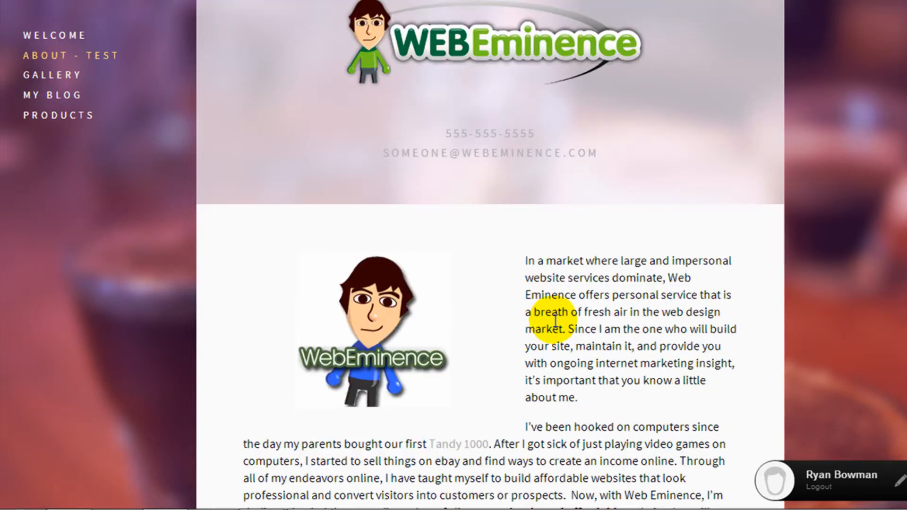
key(Escape)
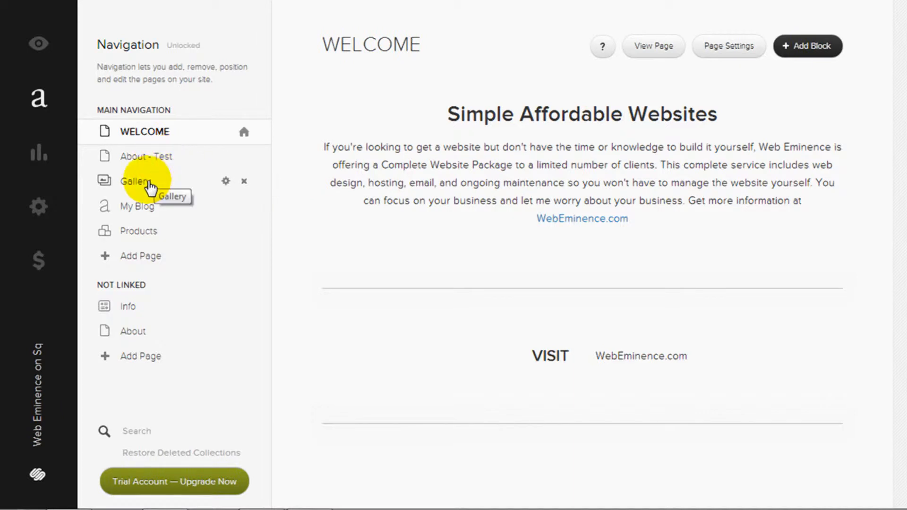
Select the Gallery page and view it on the live site
click(149, 185)
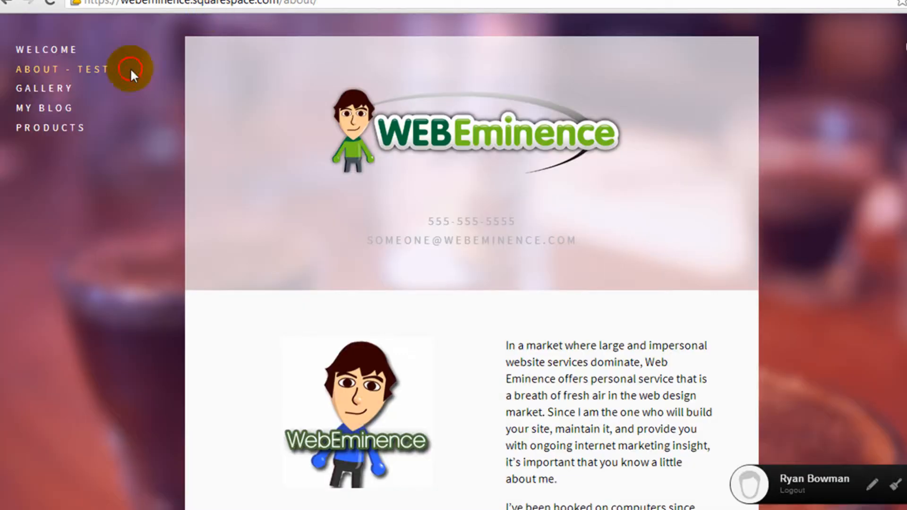
click(52, 90)
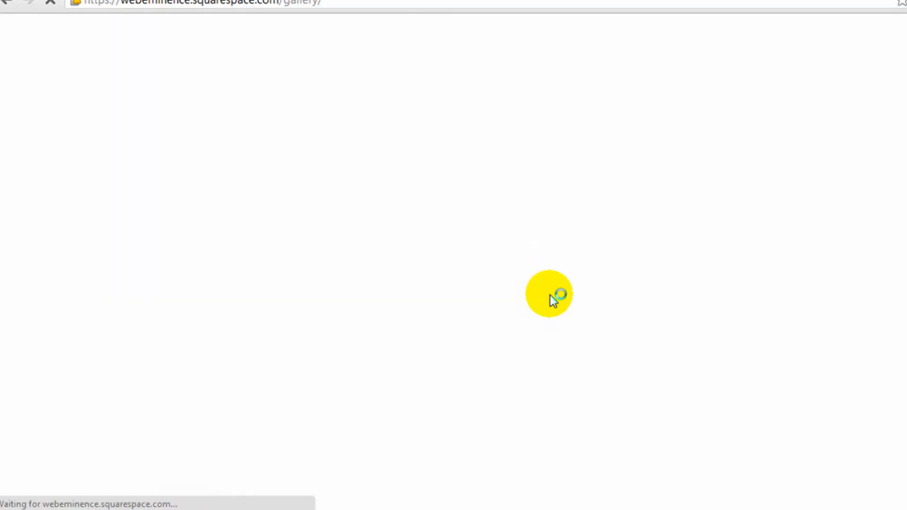
scroll(559, 305, down, 4)
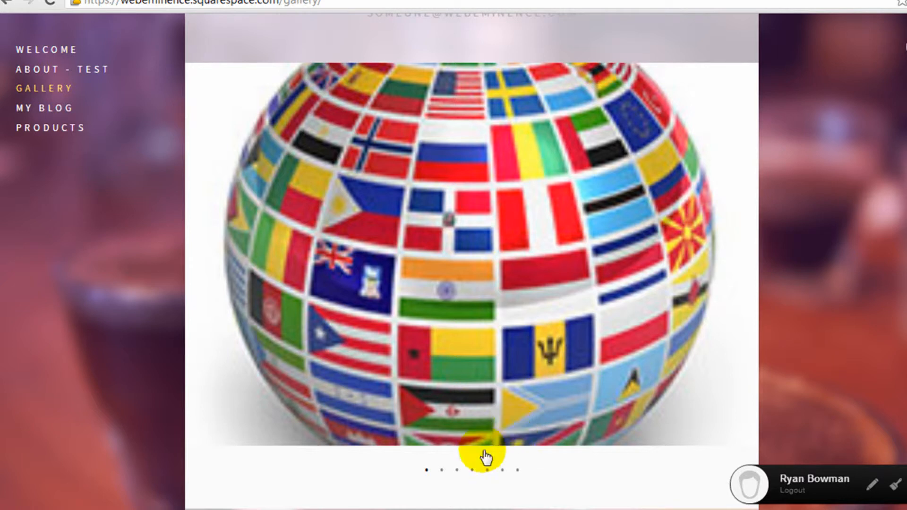
Step through all six slideshow images, ending back on the flag globe
click(443, 474)
click(457, 474)
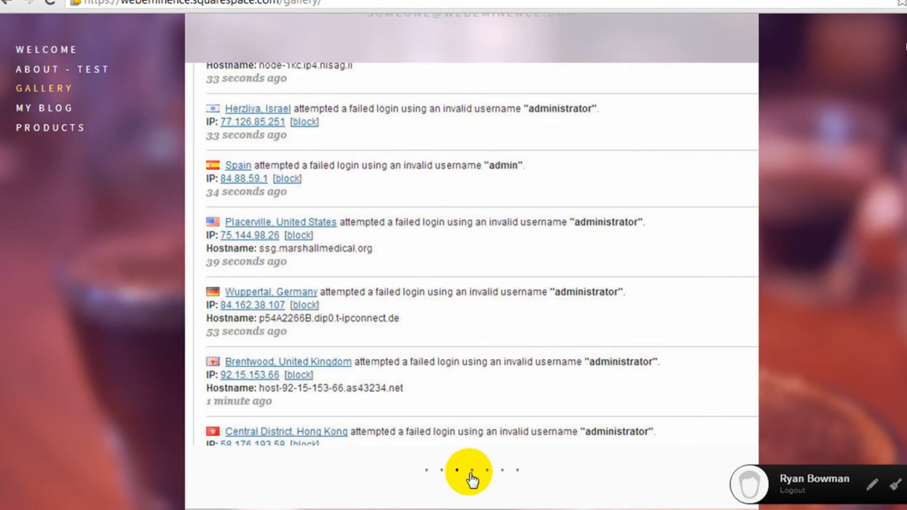
click(470, 473)
click(487, 473)
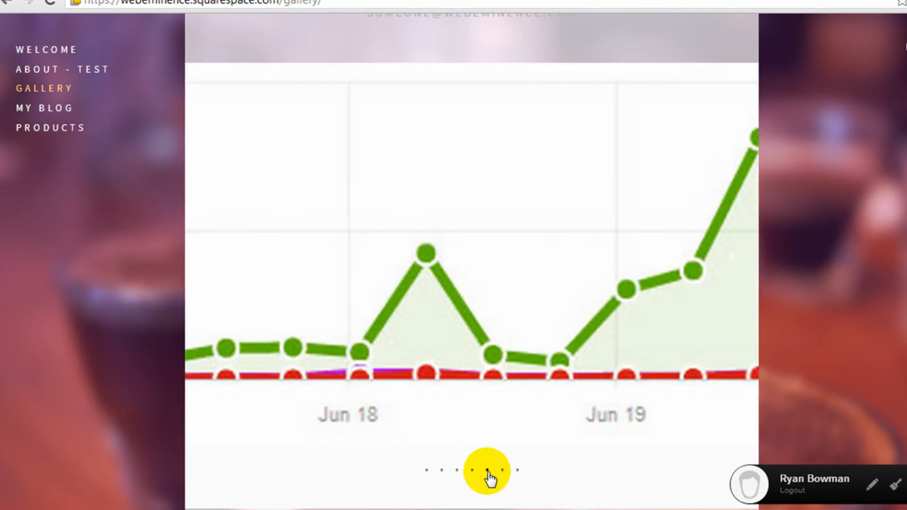
click(503, 471)
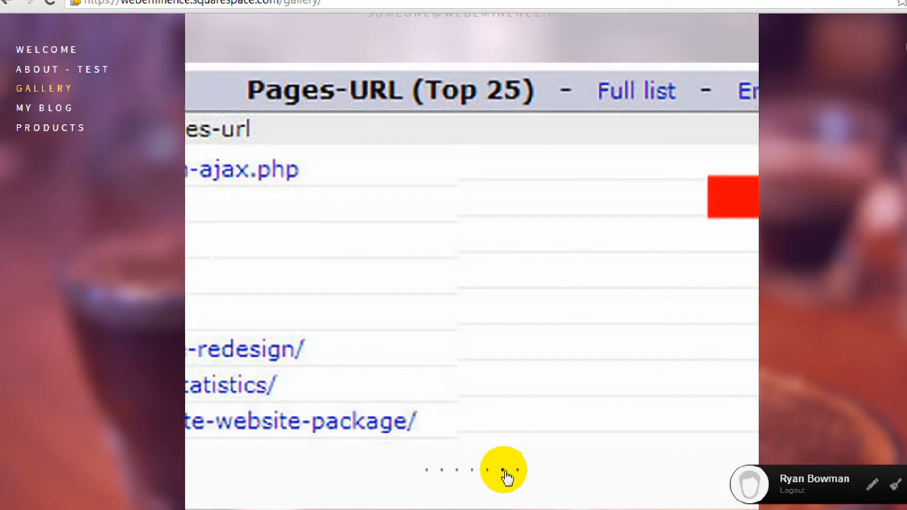
click(442, 471)
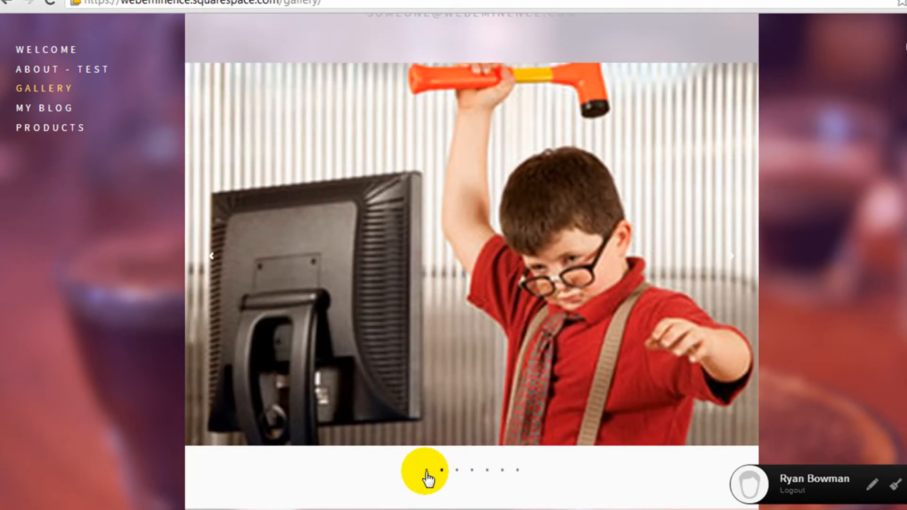
click(426, 471)
Scroll the live Gallery page, then return to the Gallery page in the editor
scroll(455, 415, up, 5)
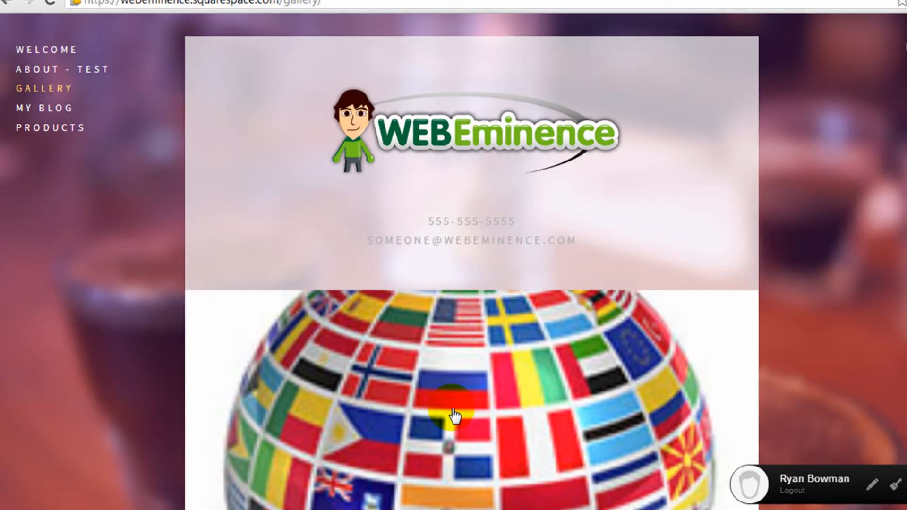
scroll(455, 416, down, 3)
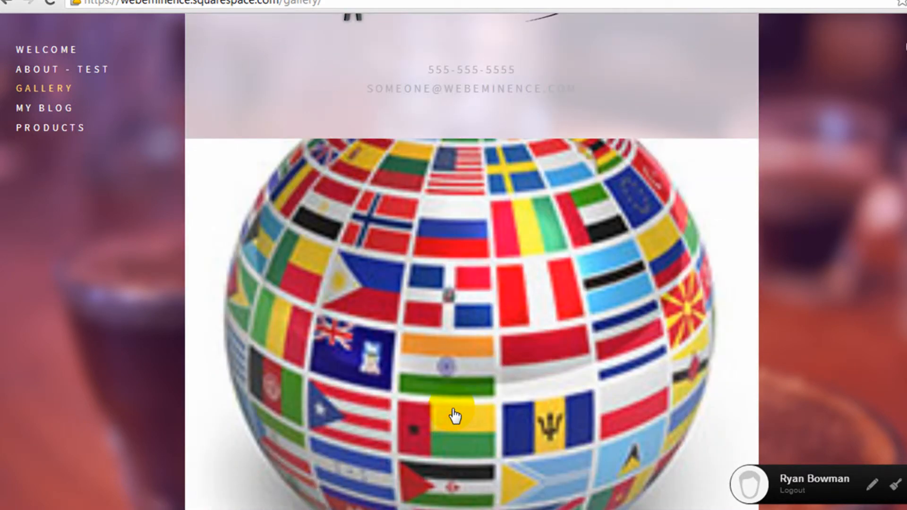
scroll(454, 416, down, 2)
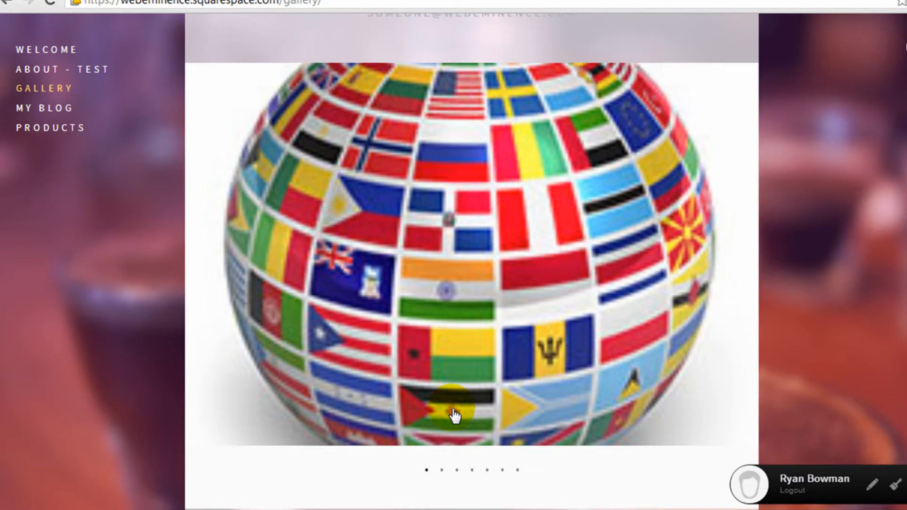
click(118, 0)
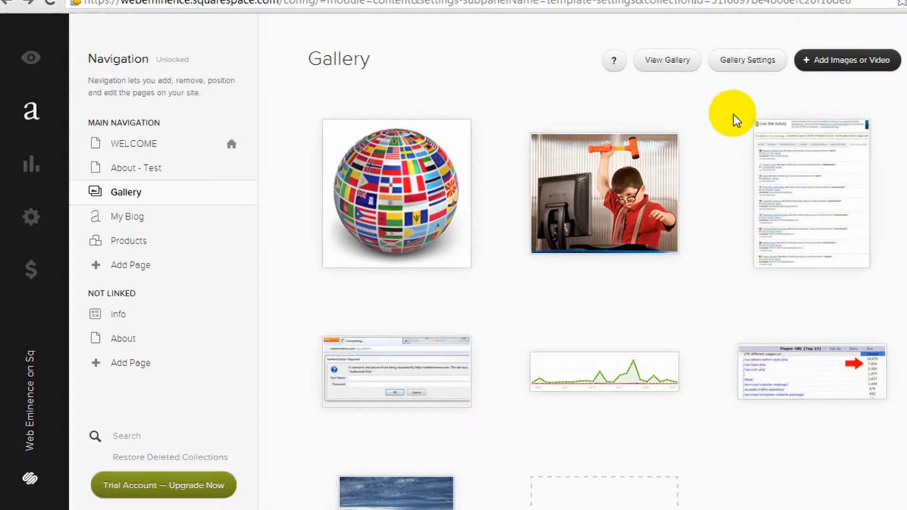
View Configure Gallery's Basic and Advanced tabs, cancel unchanged, then open My Blog
click(748, 61)
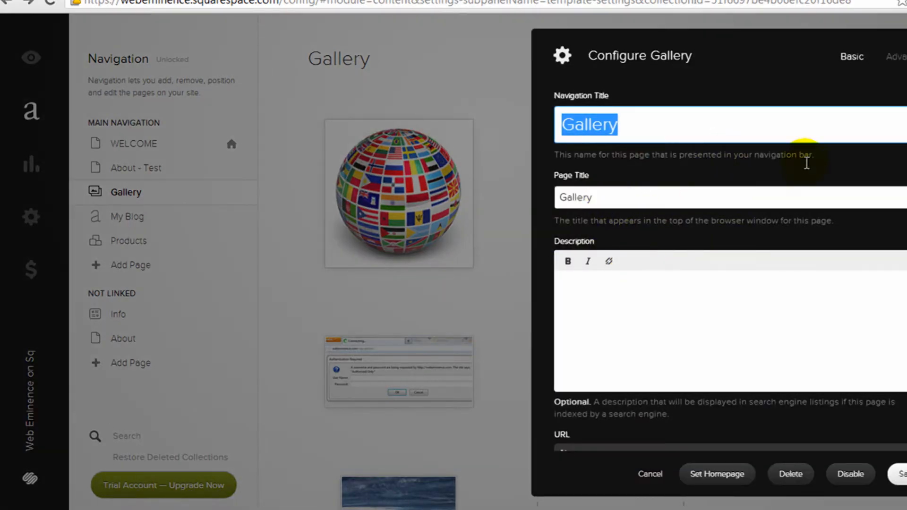
click(896, 57)
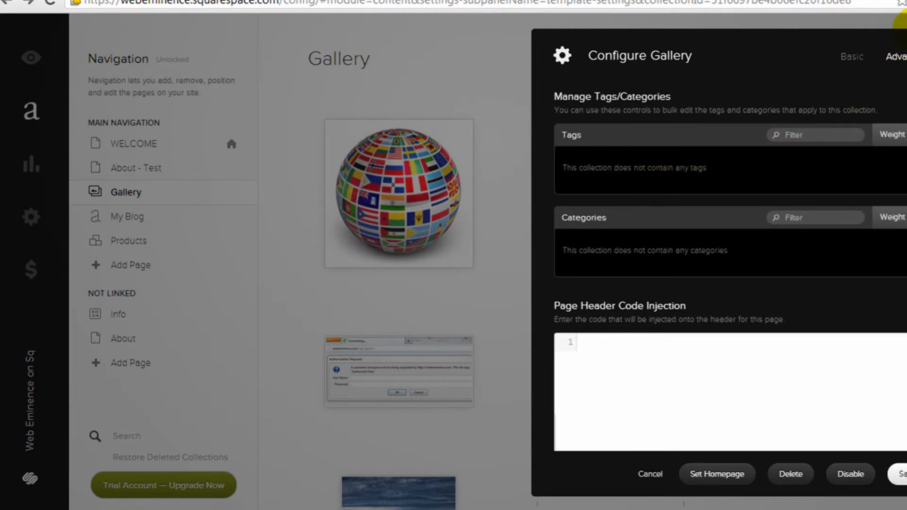
click(851, 56)
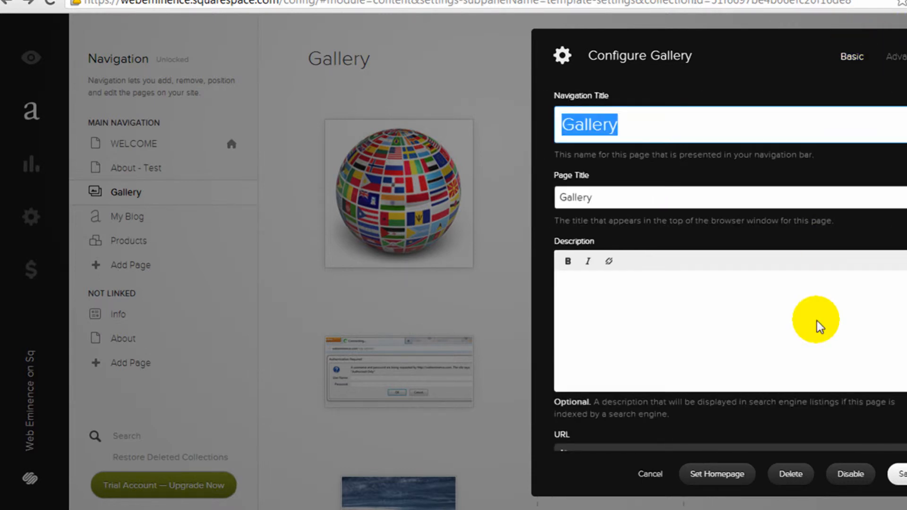
click(650, 475)
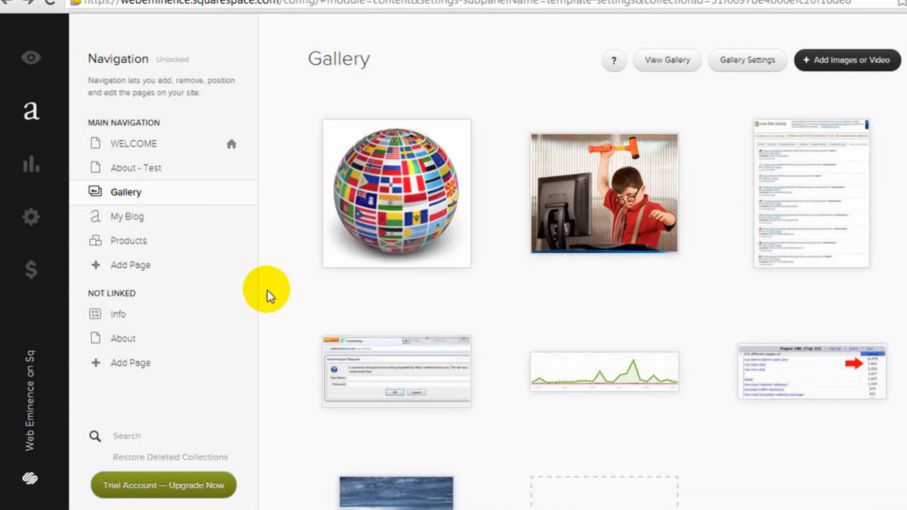
click(143, 218)
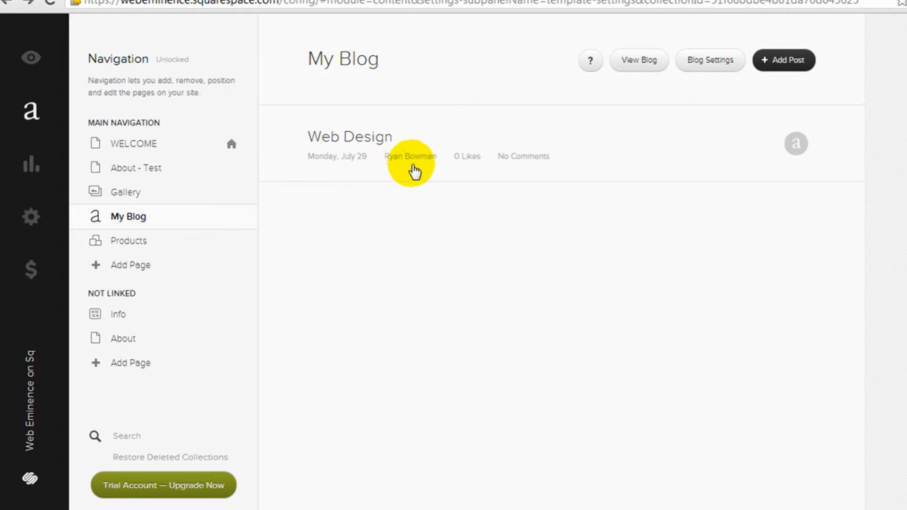
Start a new blog post, then dismiss the block list without adding anything
click(779, 61)
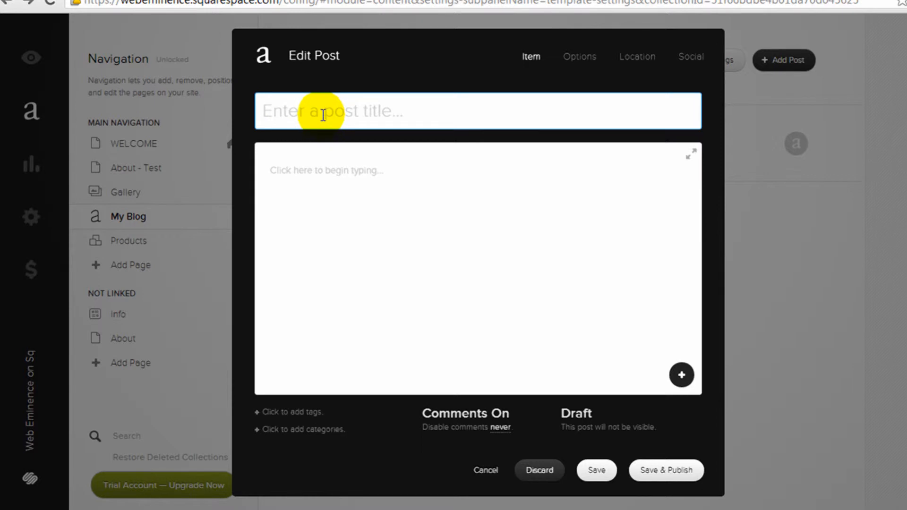
click(328, 167)
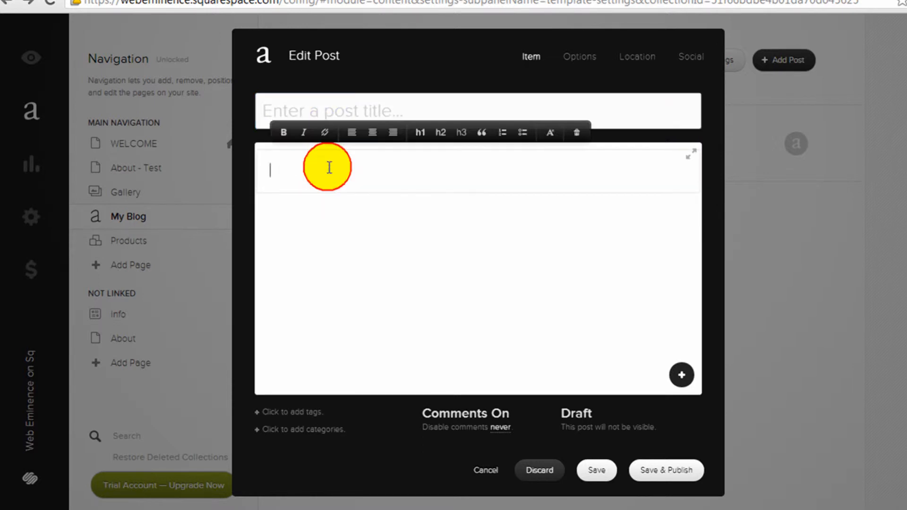
click(679, 386)
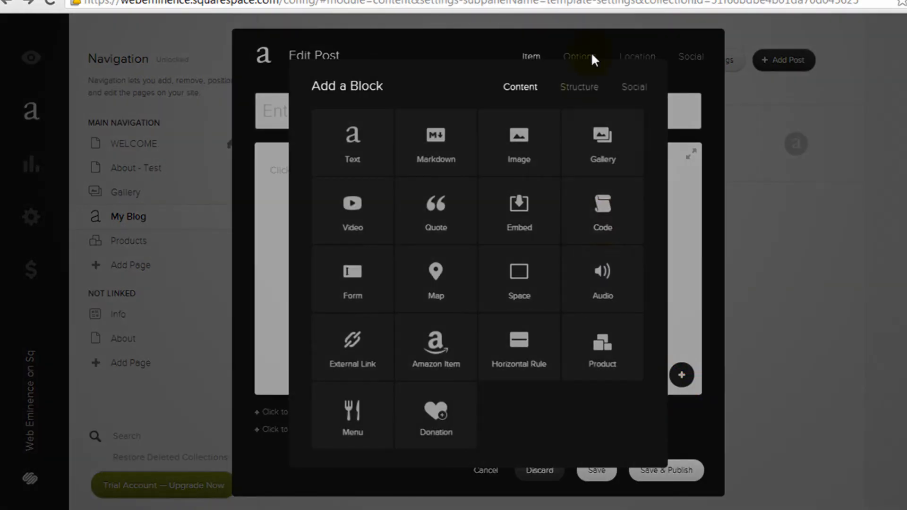
click(682, 314)
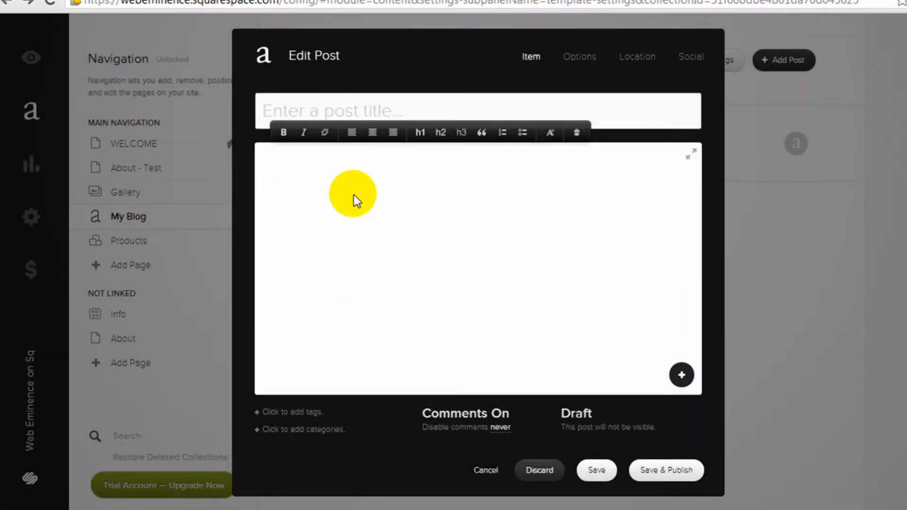
Title the post 'Sample Post #2' and write 'Sample text' in the body, removing a pasted link
click(367, 110)
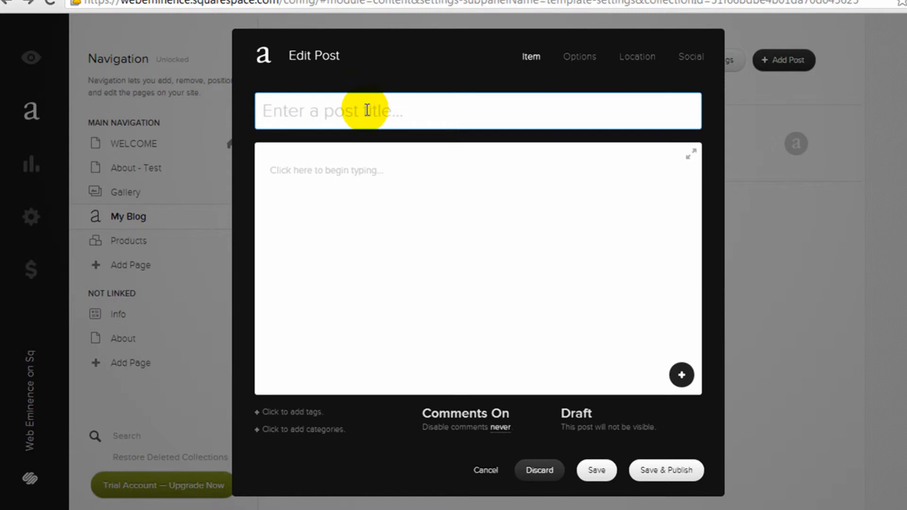
text(Sample Post #2)
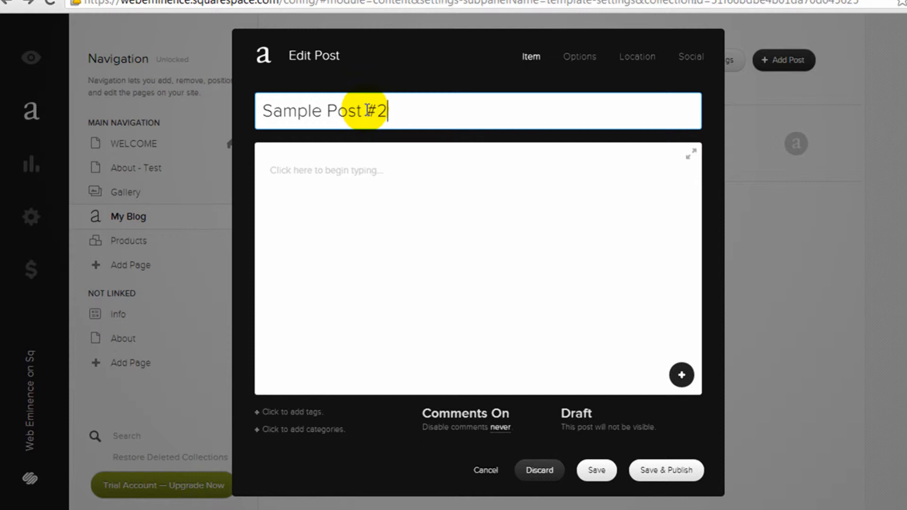
click(348, 180)
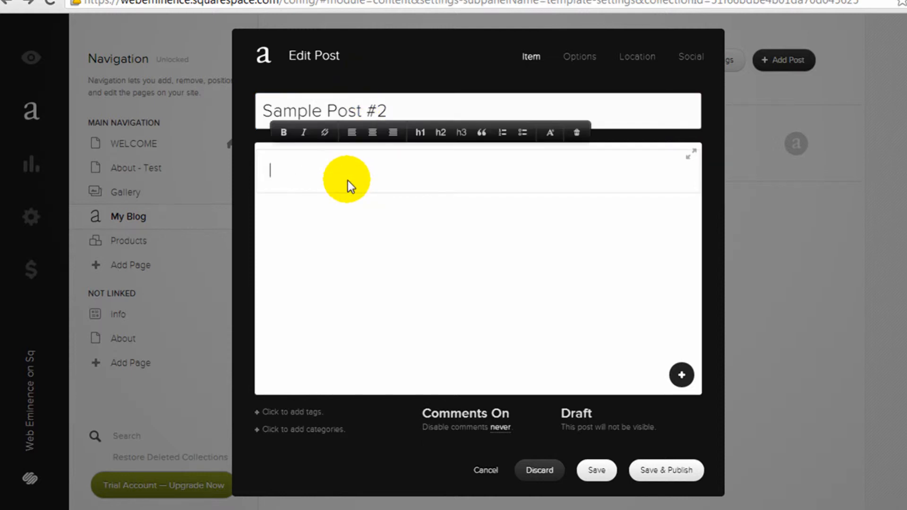
text(http://www.youtube.com/watch?v=lF6UwPzS_ew)
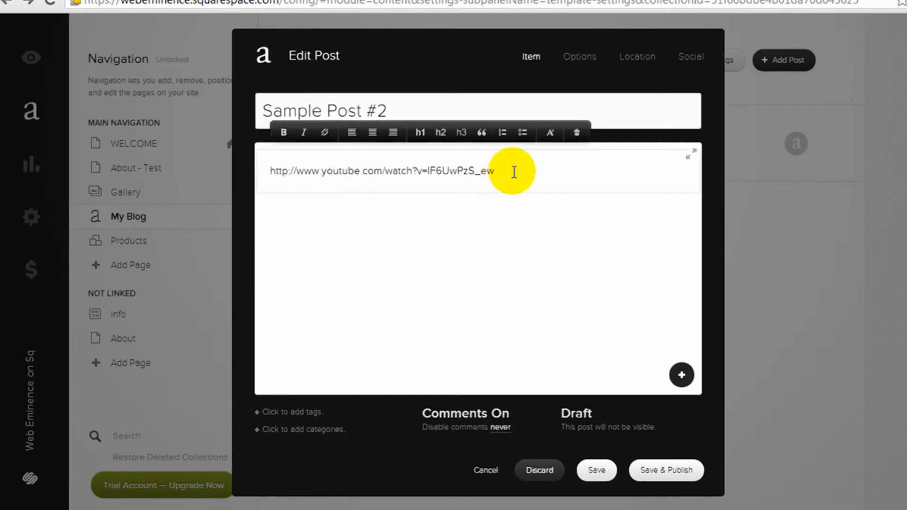
drag(516, 171, 187, 182)
key(BackSpace)
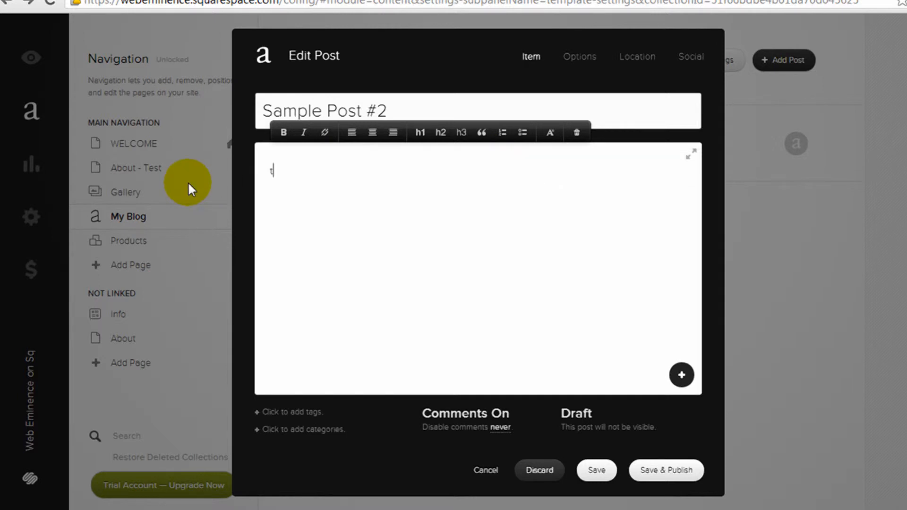
text(Sample text)
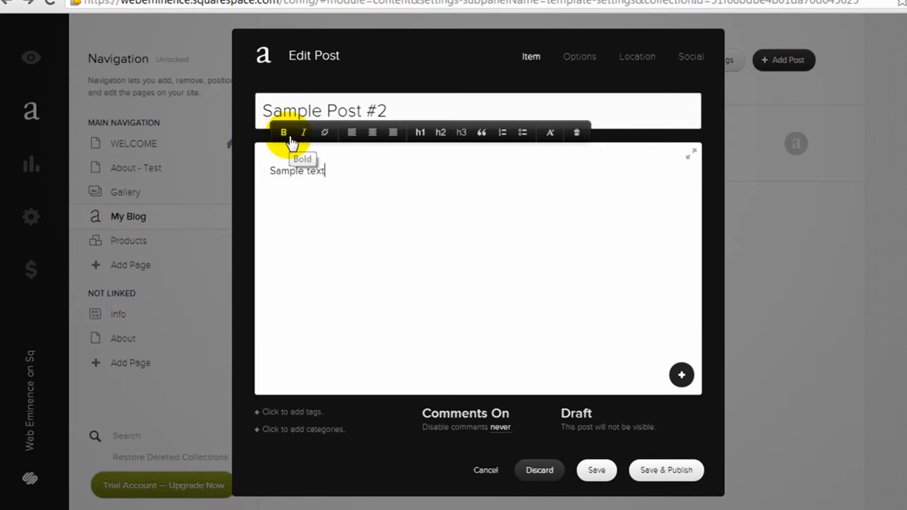
Add an image block with the website-package image to Sample Post #2, then publish it
click(682, 375)
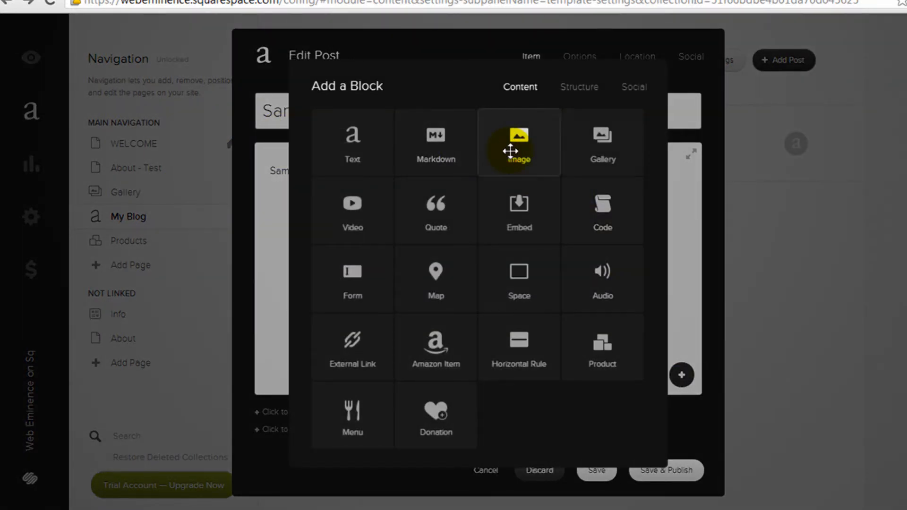
click(508, 151)
click(565, 202)
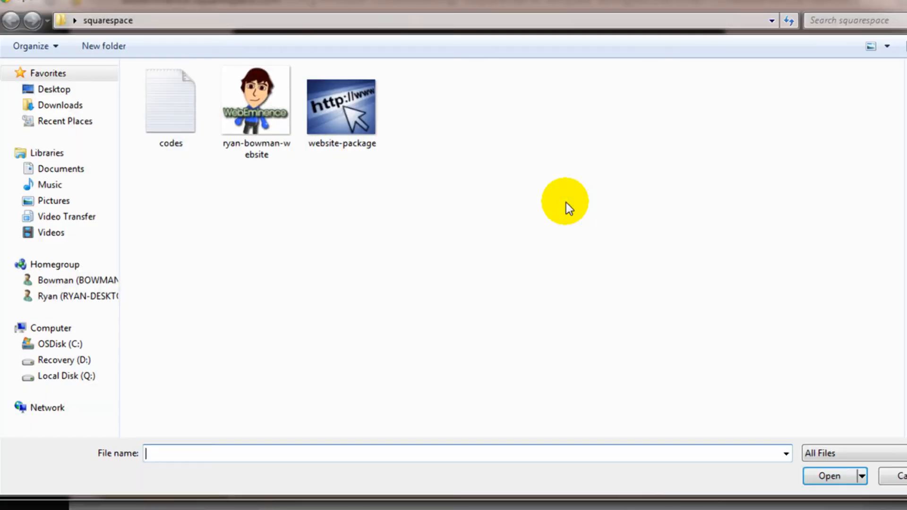
double_click(391, 143)
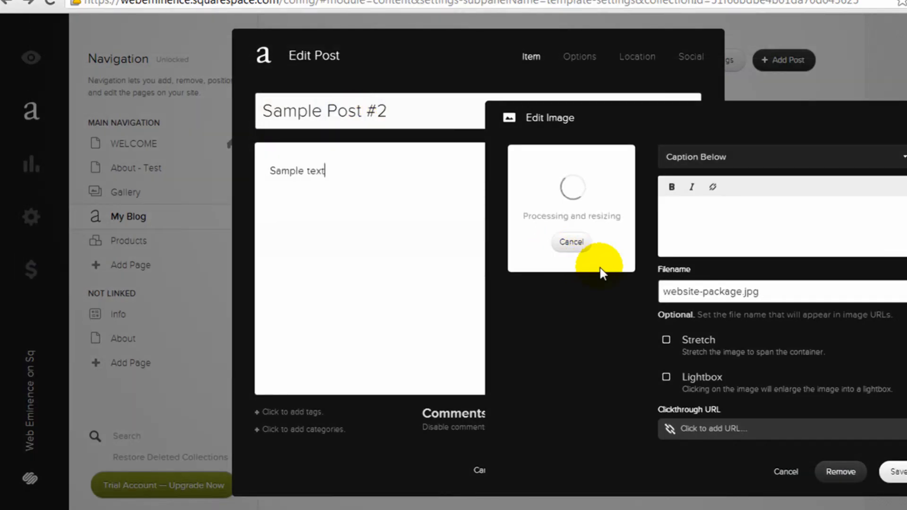
click(893, 473)
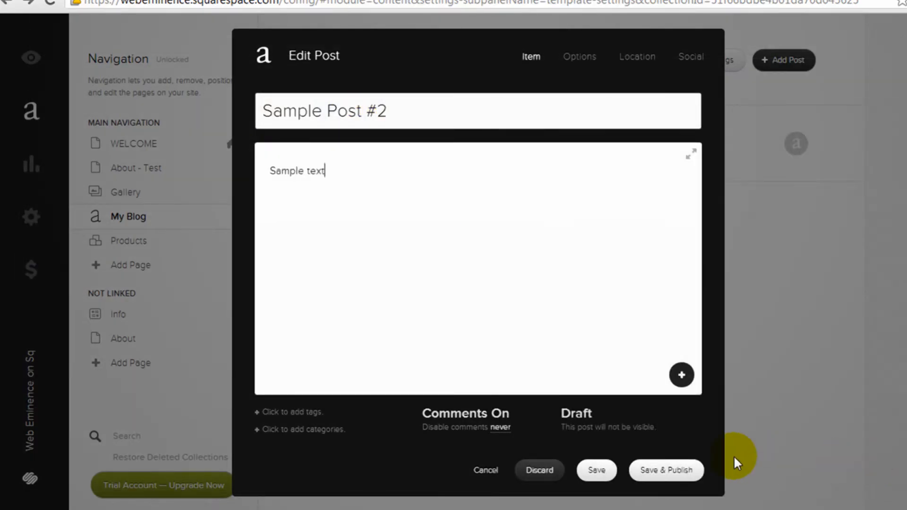
click(680, 471)
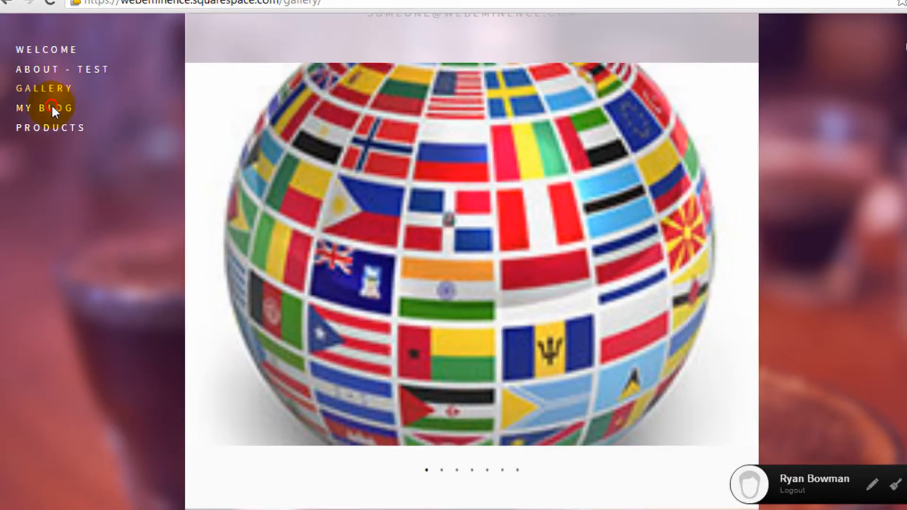
Open MY BLOG on the live site and scroll through Sample Post #2 and Web Design
click(53, 108)
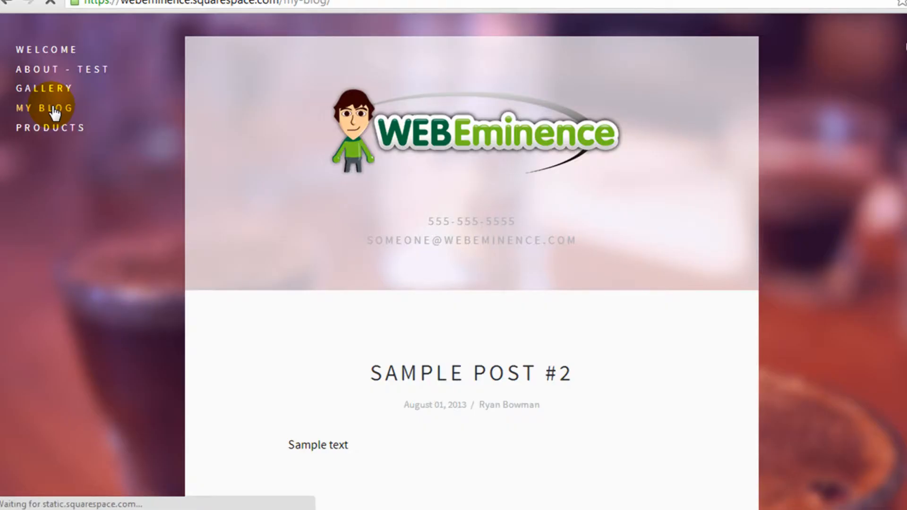
scroll(500, 285, down, 5)
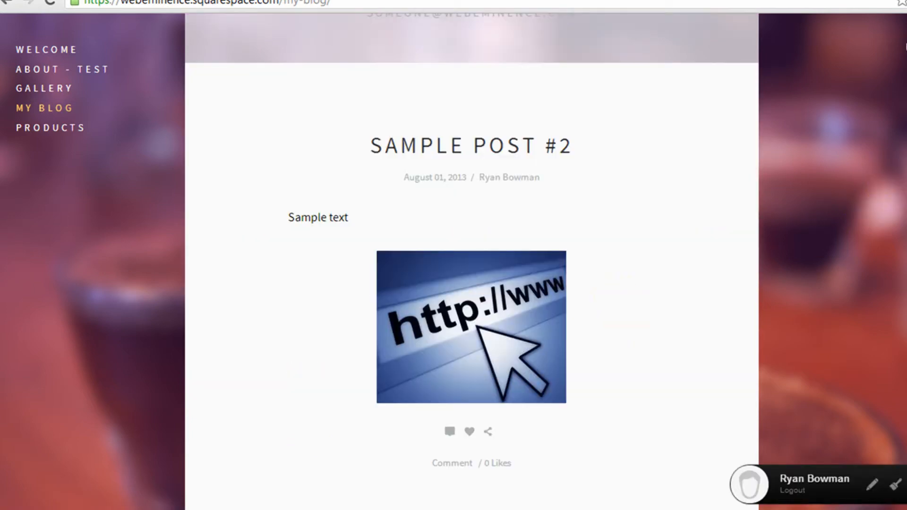
scroll(471, 263, down, 12)
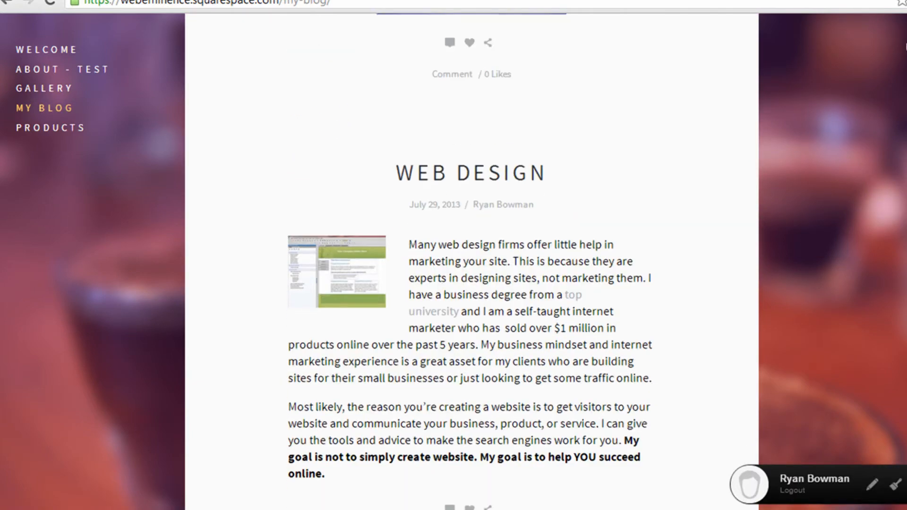
scroll(471, 262, up, 14)
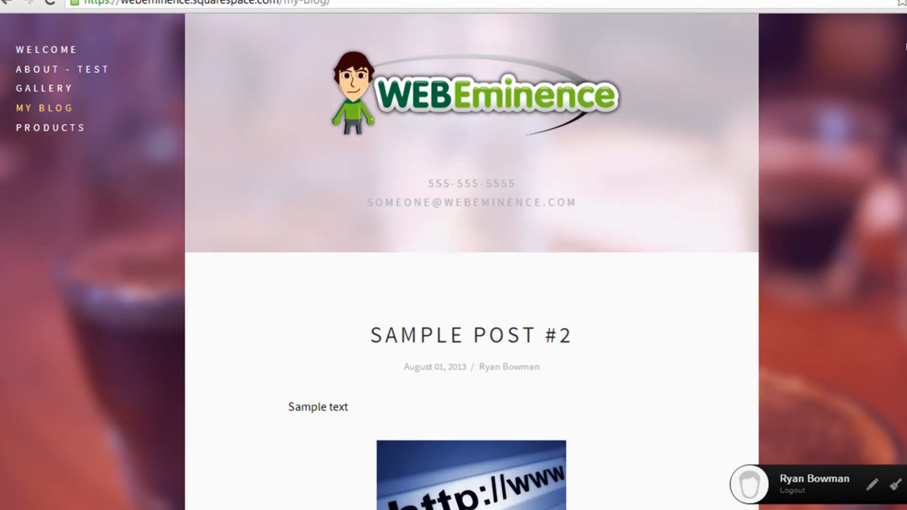
scroll(472, 262, down, 9)
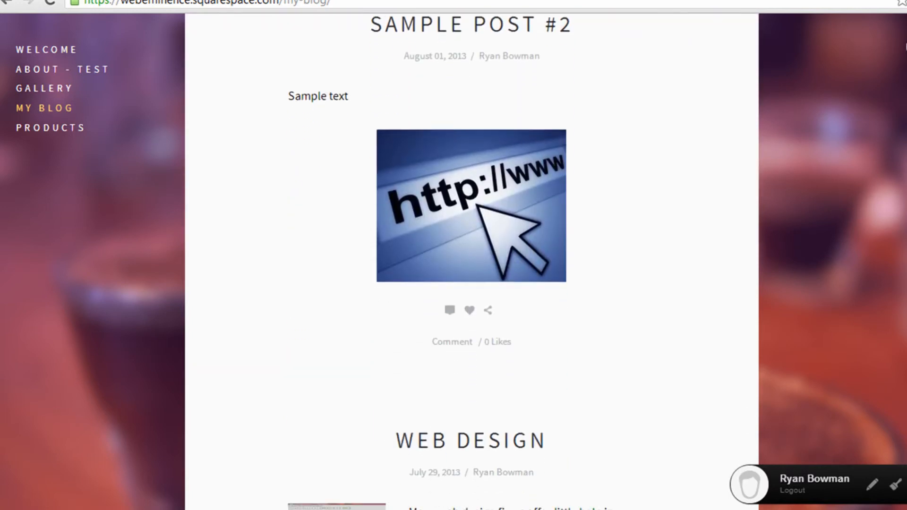
scroll(471, 263, down, 5)
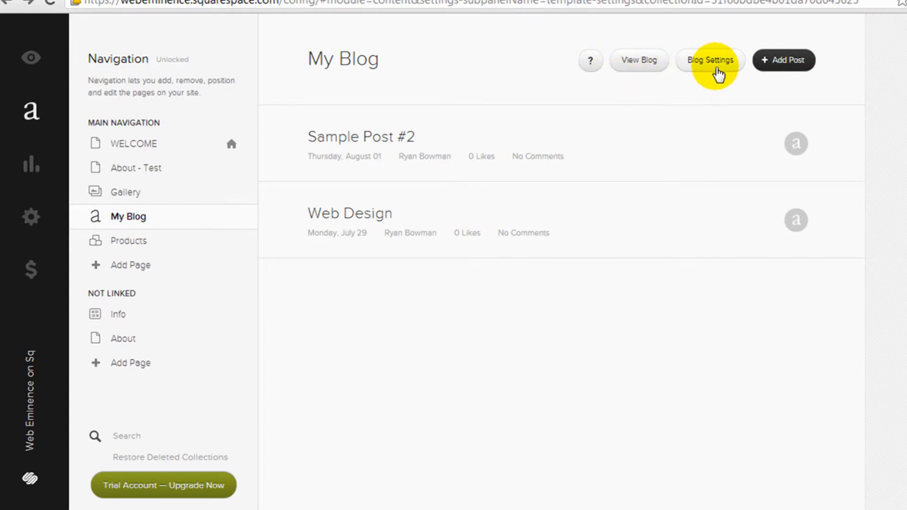
Review the blog's Basic, Advanced and Syndication settings, cancel without saving, then open the Products page
click(716, 70)
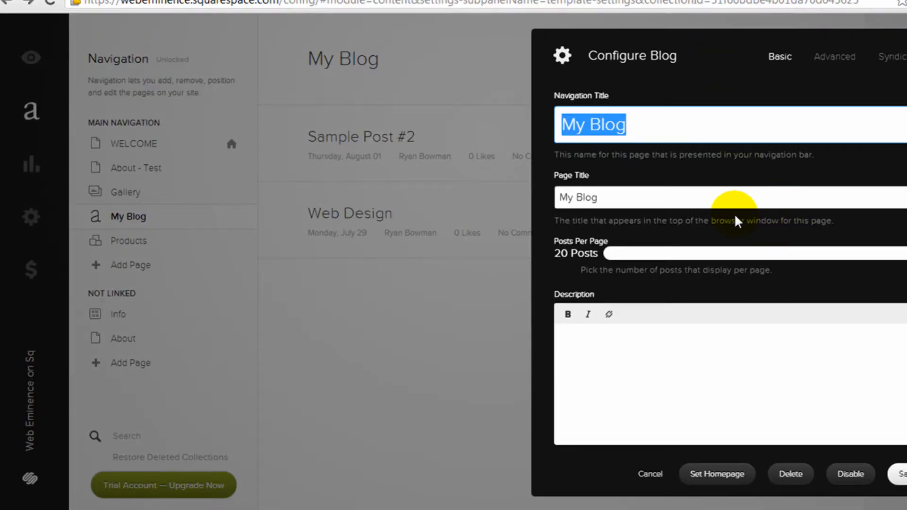
scroll(738, 221, down, 10)
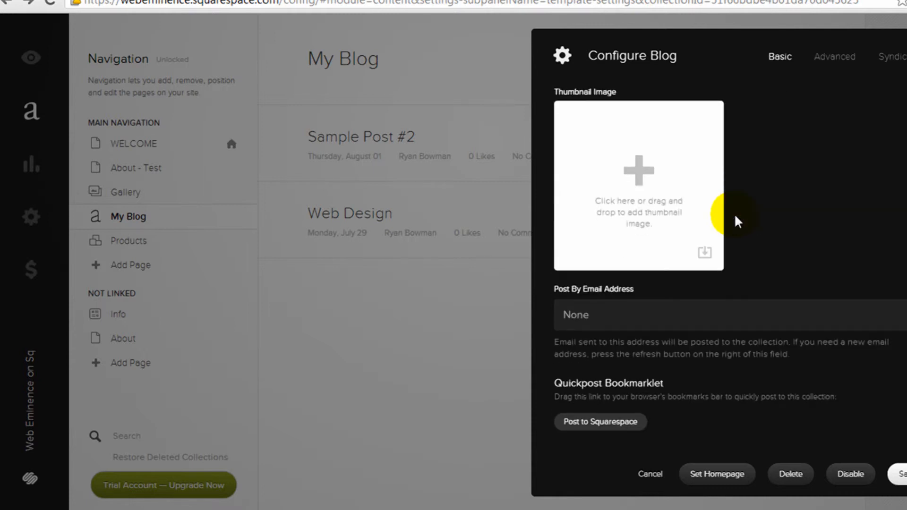
click(846, 59)
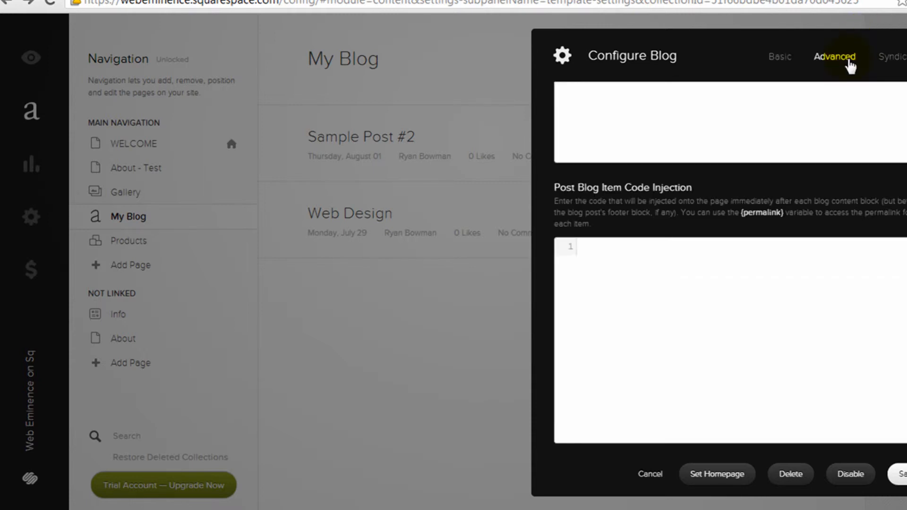
click(893, 56)
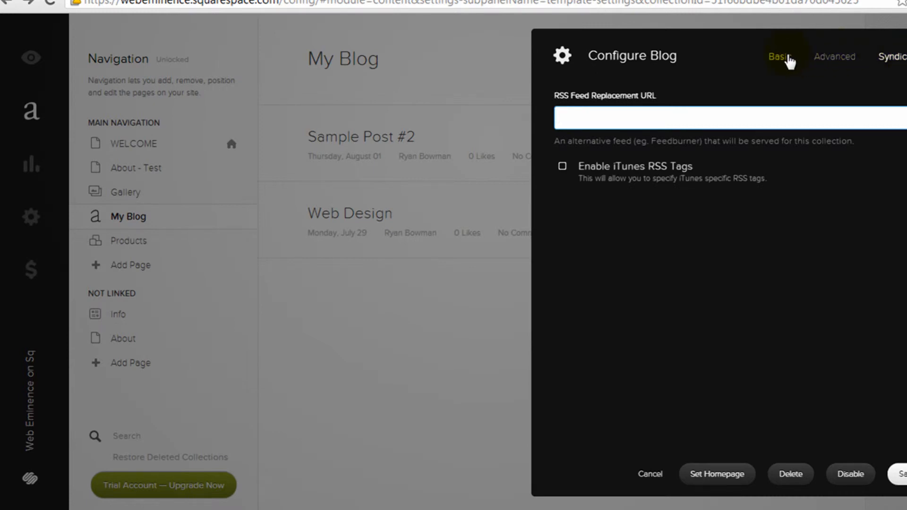
click(650, 475)
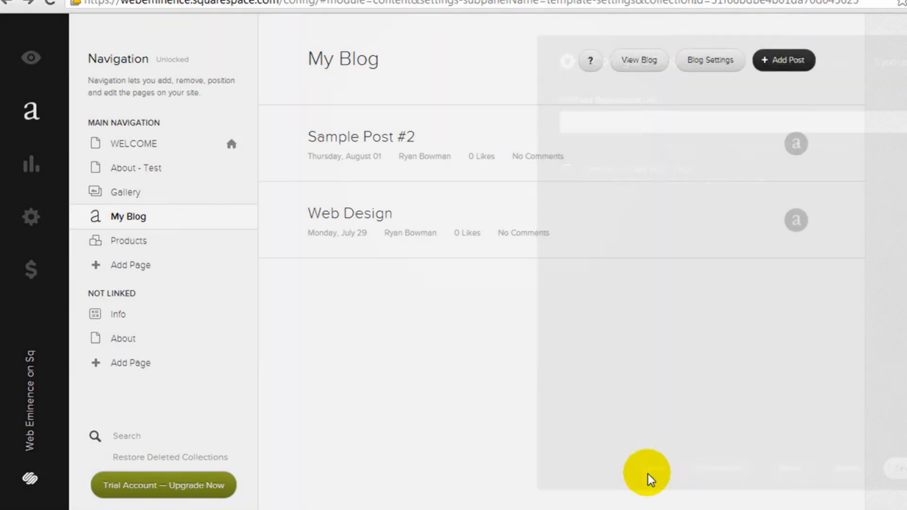
click(116, 245)
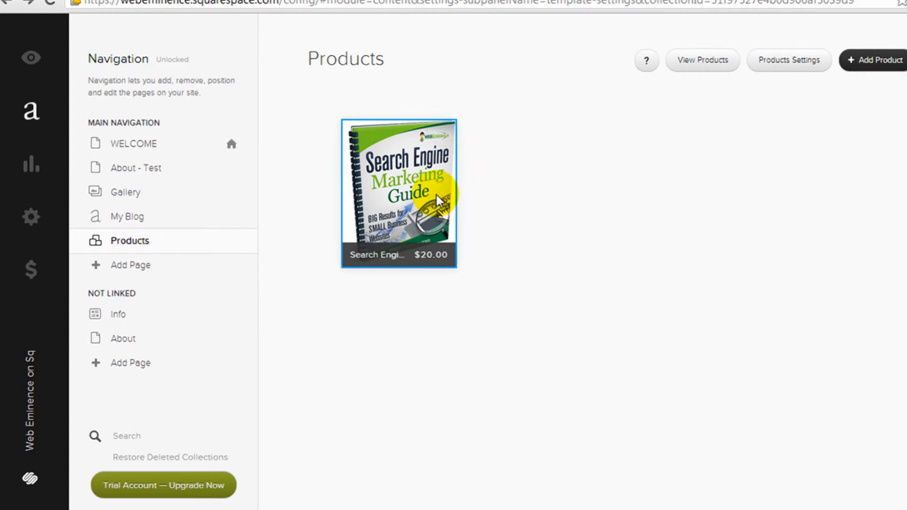
click(398, 250)
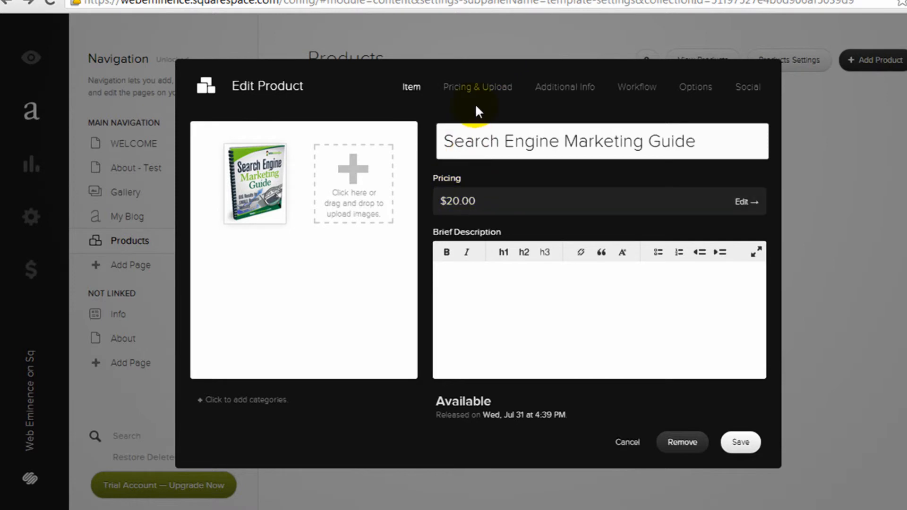
click(481, 88)
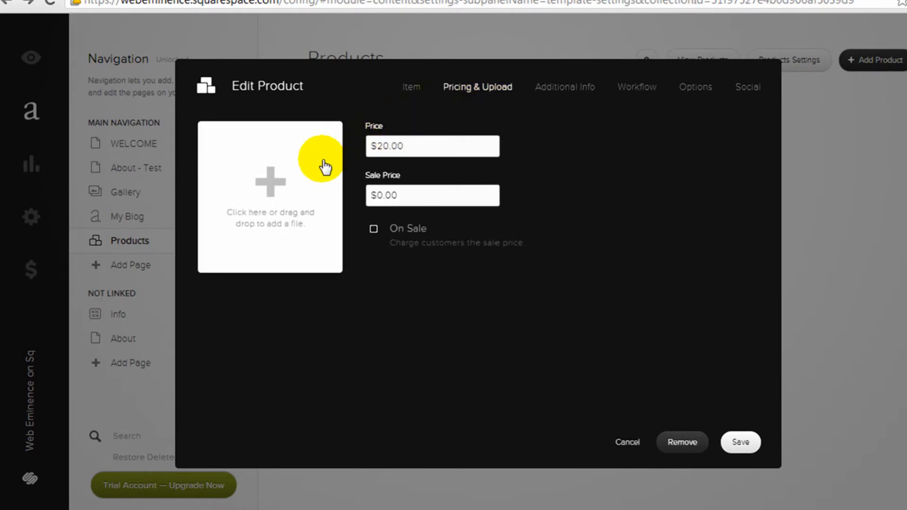
click(583, 88)
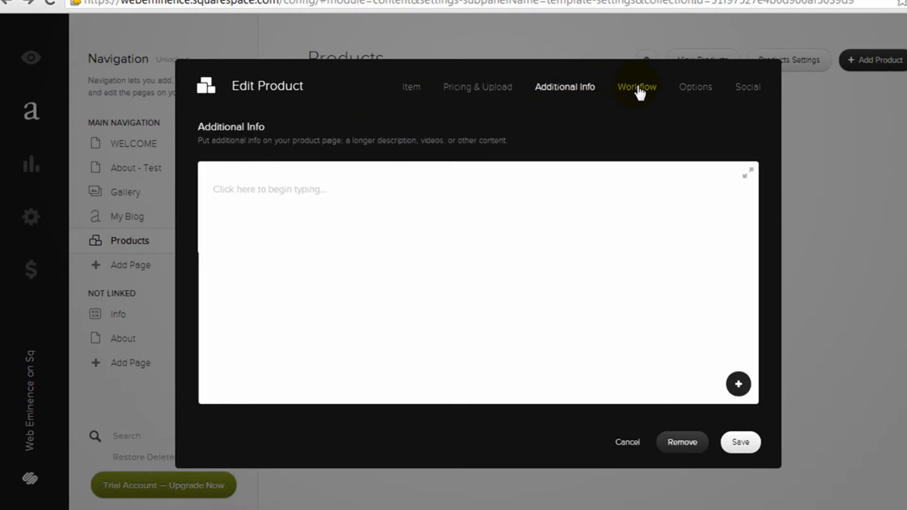
click(639, 87)
click(685, 87)
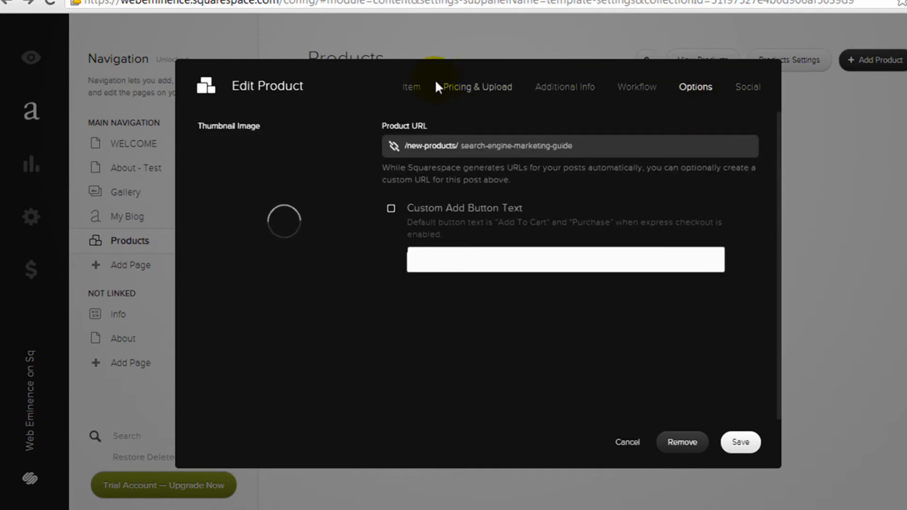
click(415, 88)
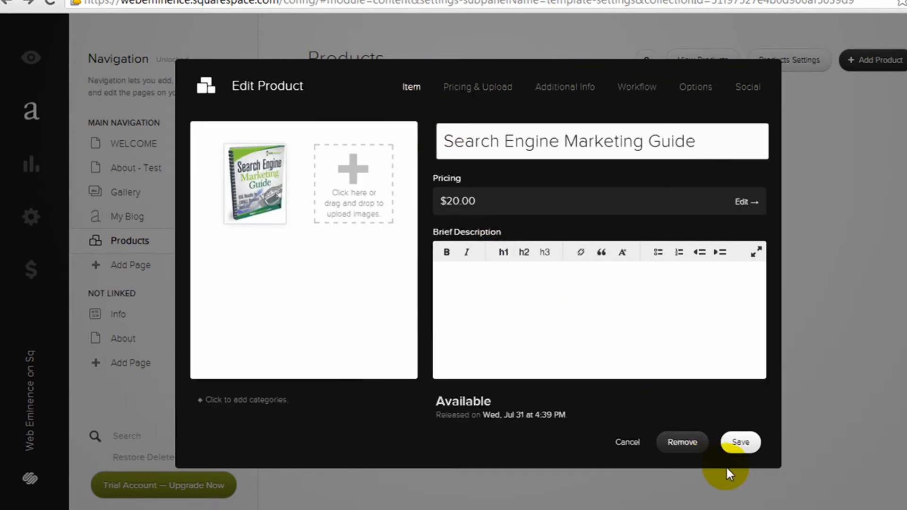
click(635, 444)
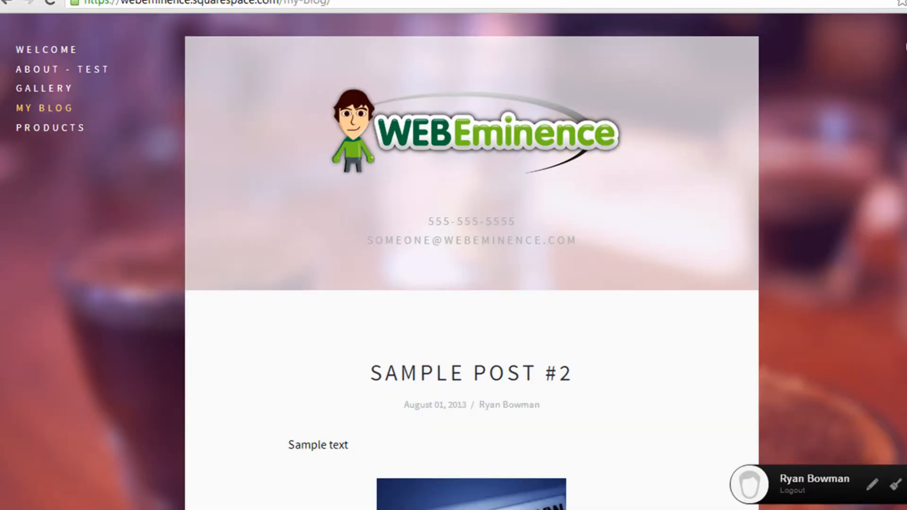
On the live site, add the $20.00 Search Engine Marketing Guide to the cart and proceed to checkout
click(78, 126)
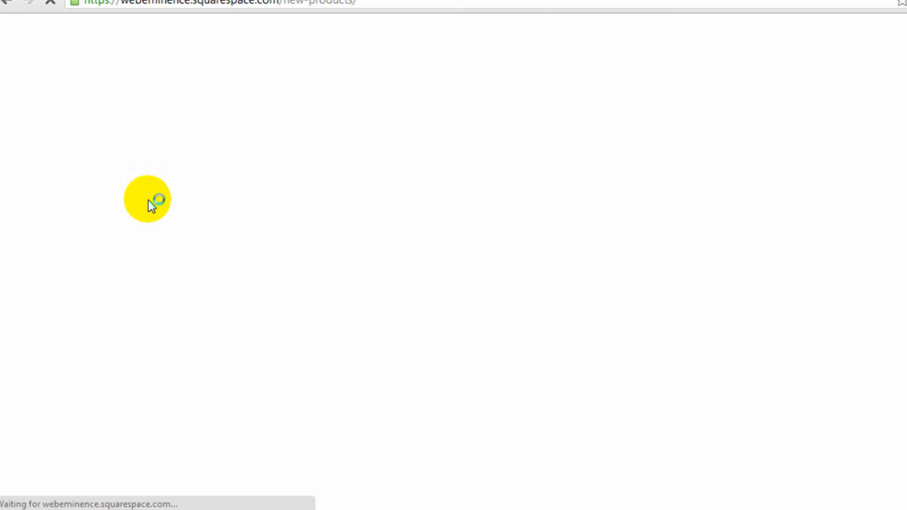
scroll(195, 222, down, 3)
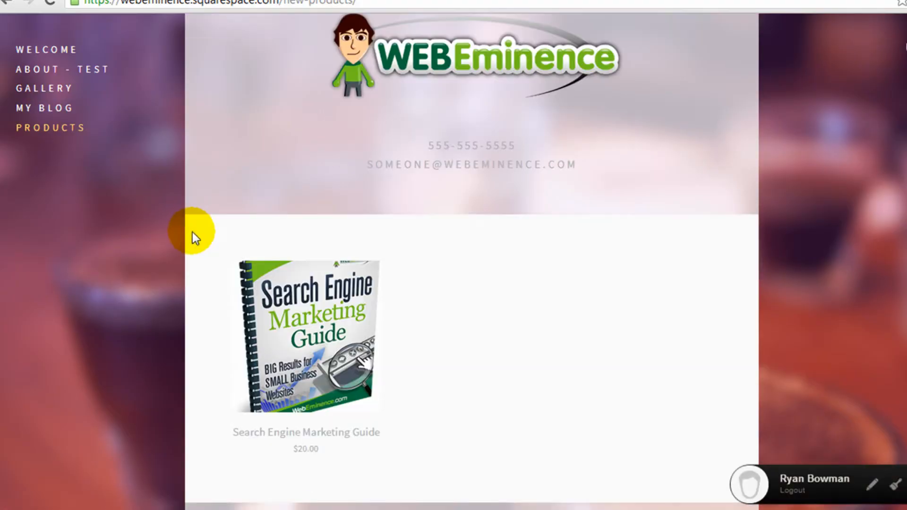
click(336, 299)
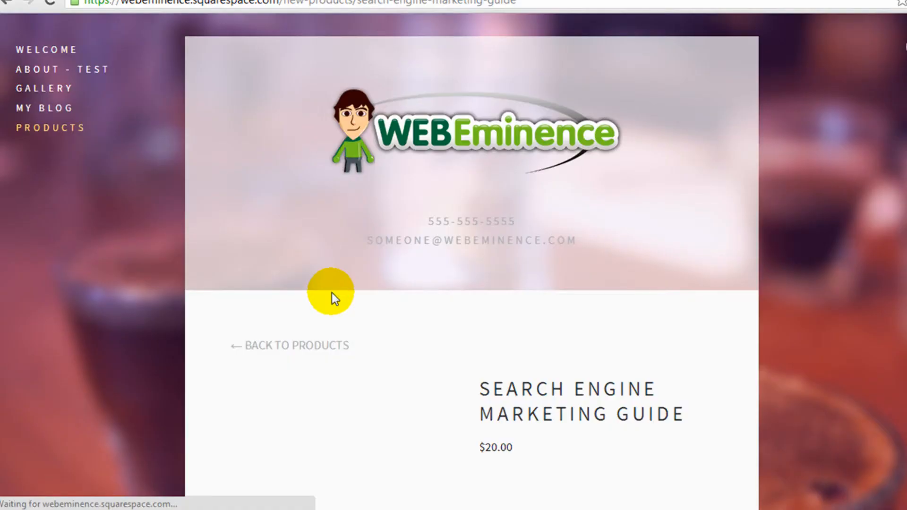
scroll(331, 294, down, 5)
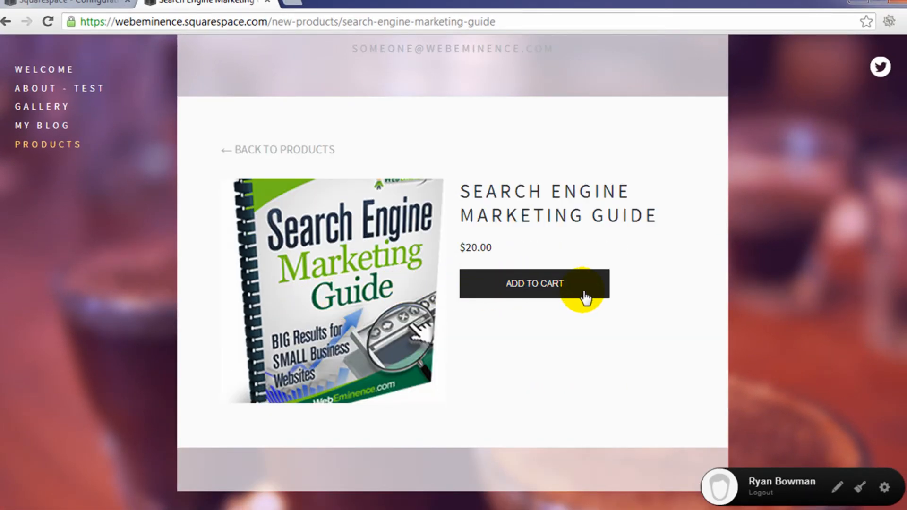
click(570, 297)
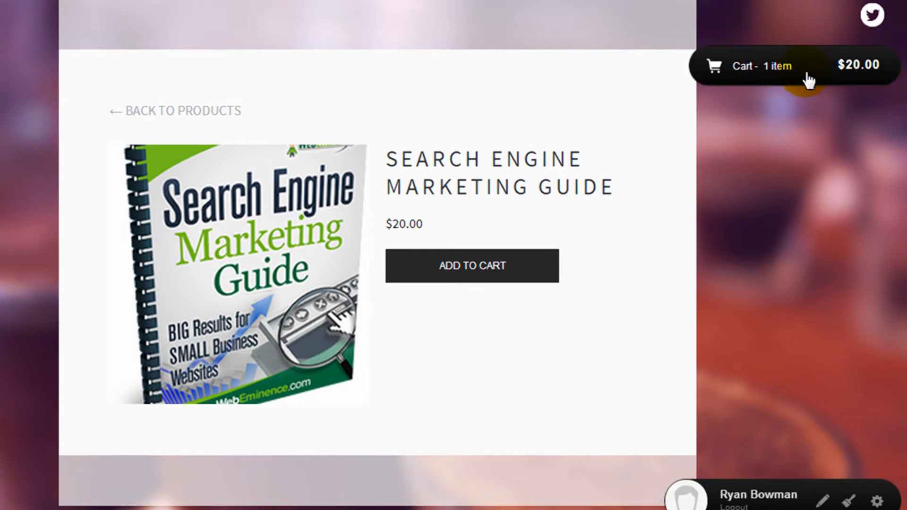
click(805, 71)
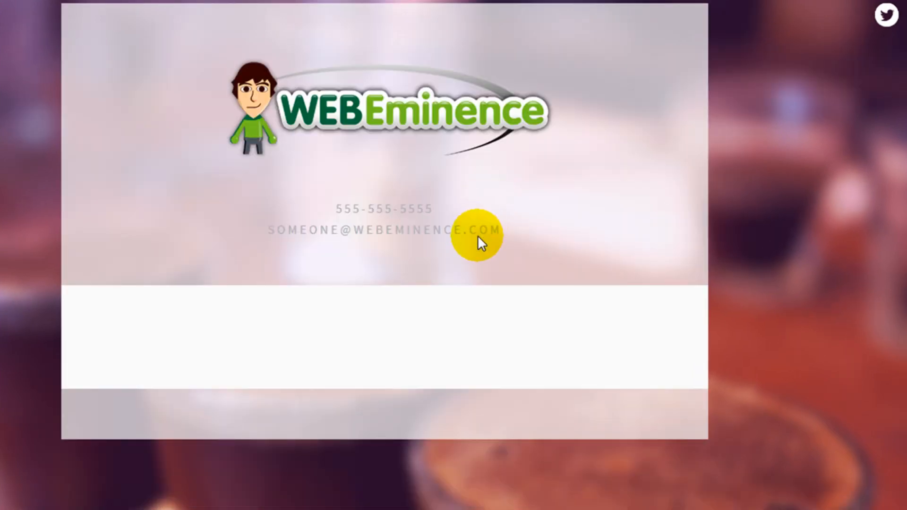
scroll(473, 270, down, 5)
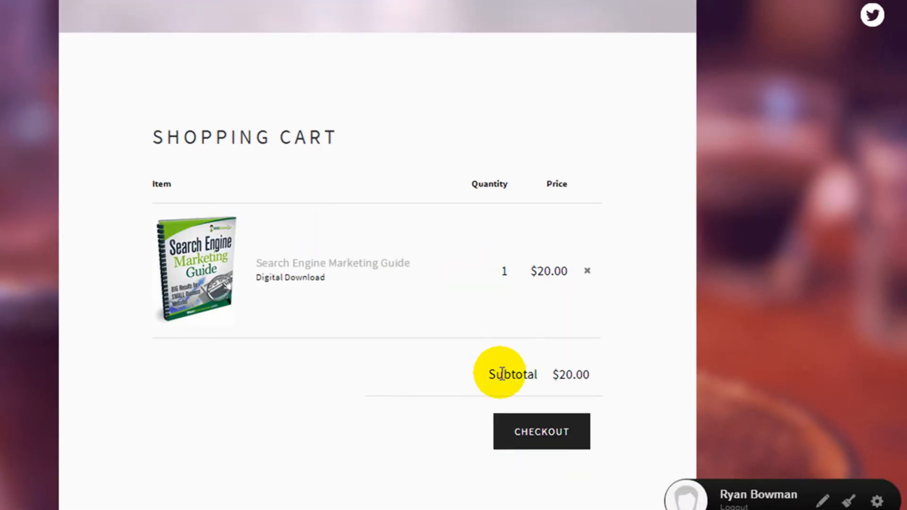
click(537, 431)
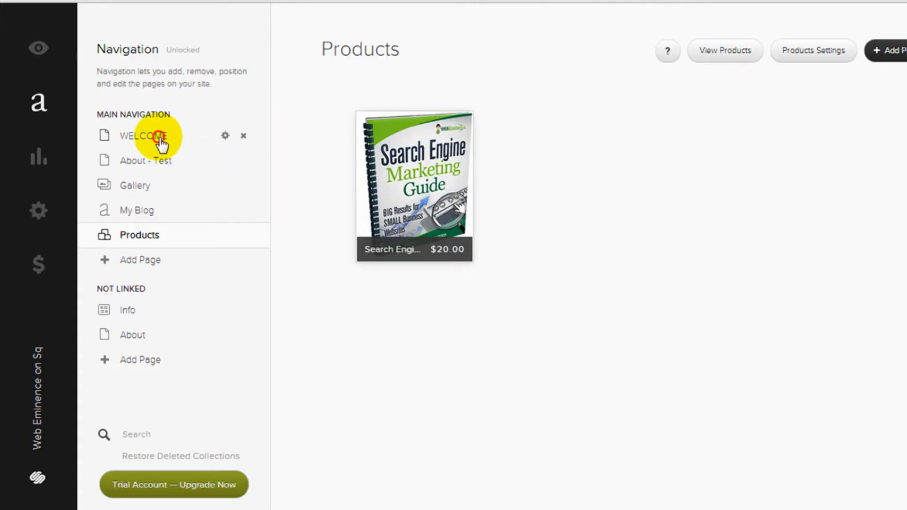
Open the WELCOME page from the editor's Navigation panel
click(161, 142)
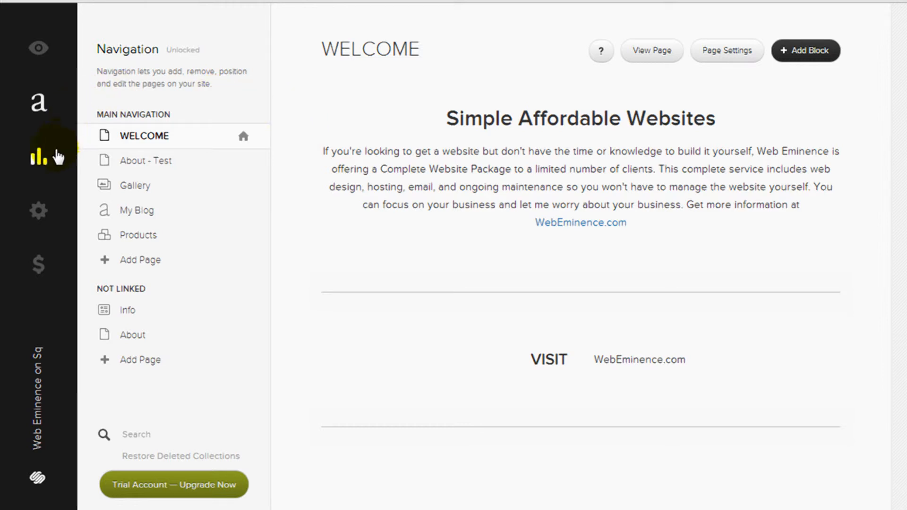
Open the Traffic Overview showing daily page views, unique visitors and robot hits
click(42, 158)
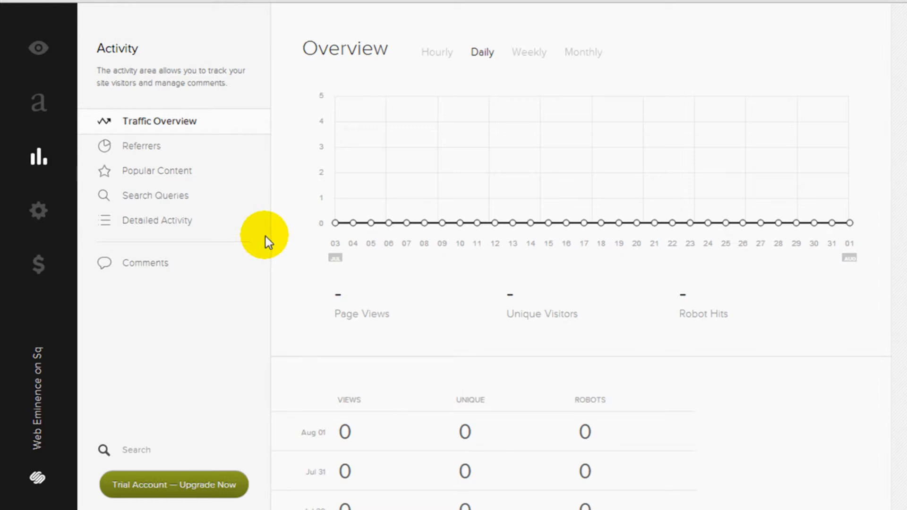
Browse the Basic Information, General and Time / Geography settings sections
click(39, 211)
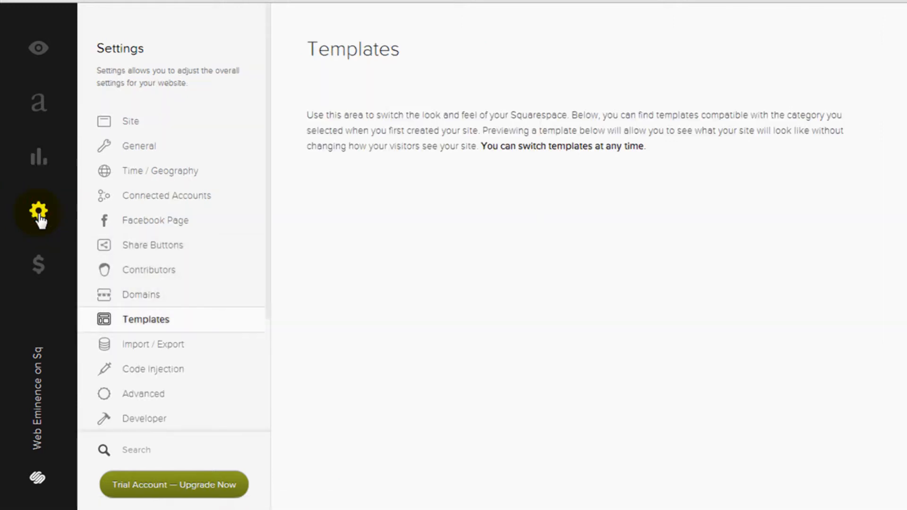
click(137, 122)
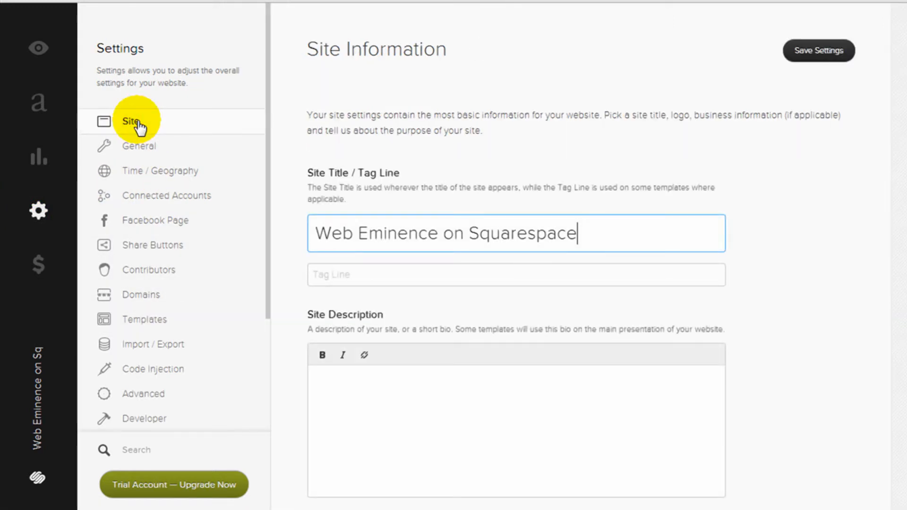
click(156, 146)
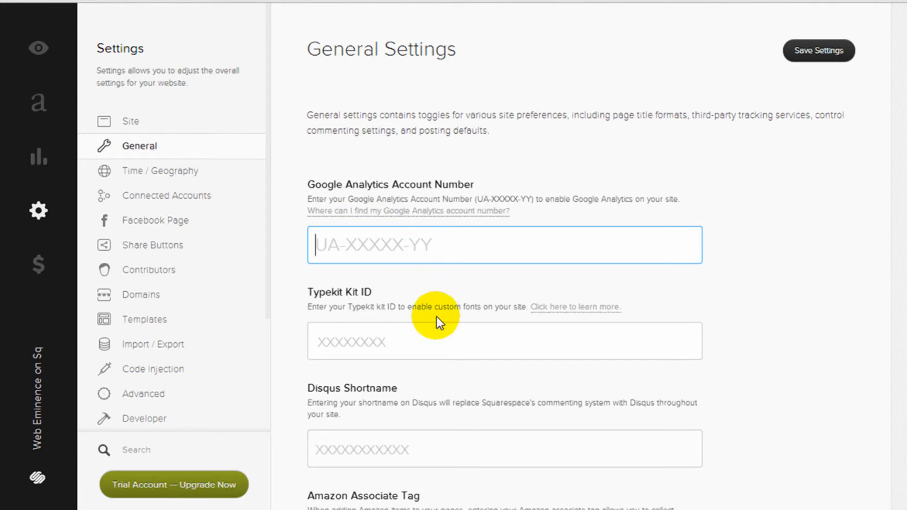
scroll(433, 331, down, 2)
scroll(424, 351, down, 2)
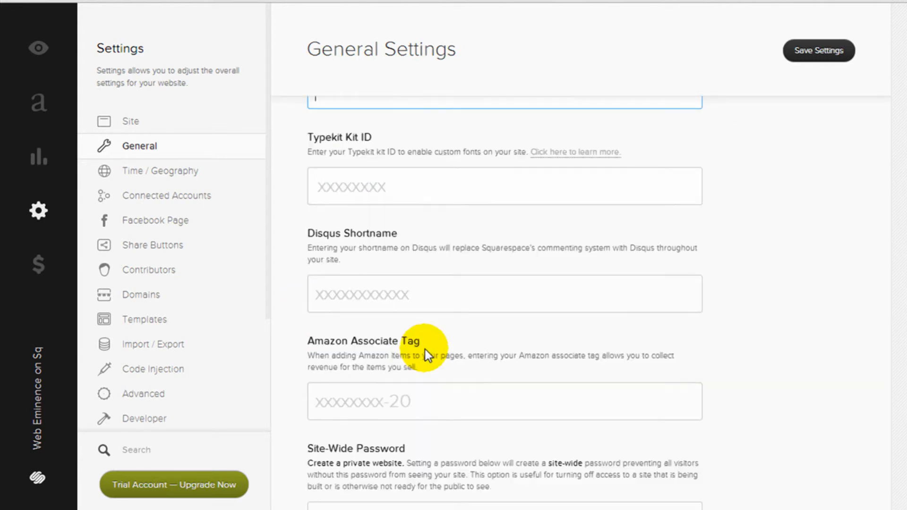
click(172, 176)
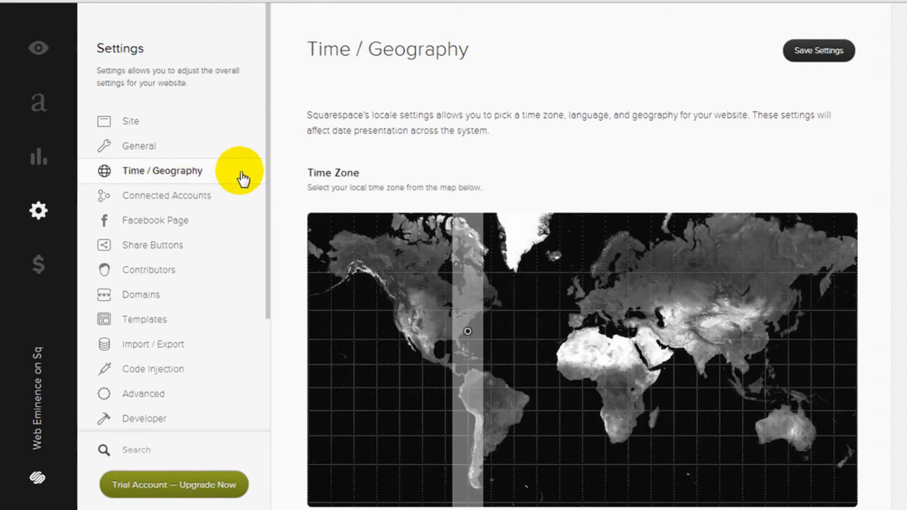
Check Connected Accounts, Facebook Page, Share Buttons (toggling Twitter), Contributors, Domains and Templates
click(201, 196)
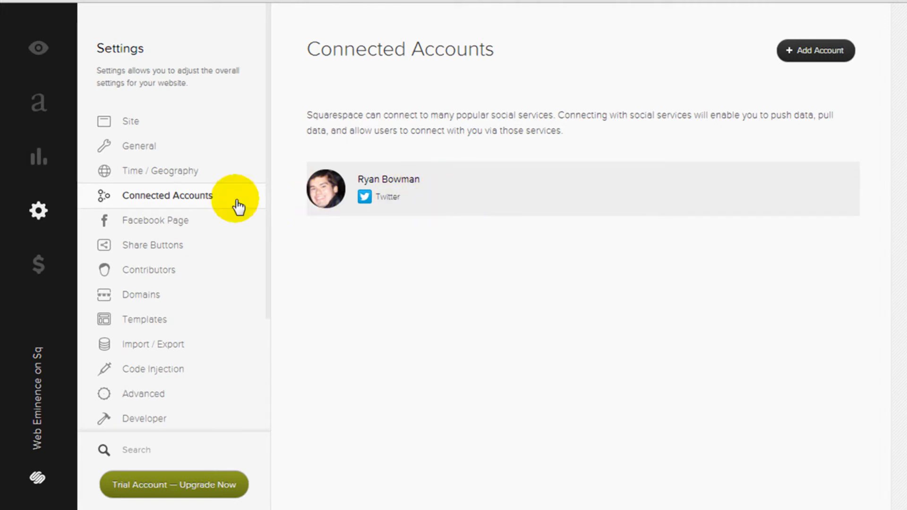
click(163, 229)
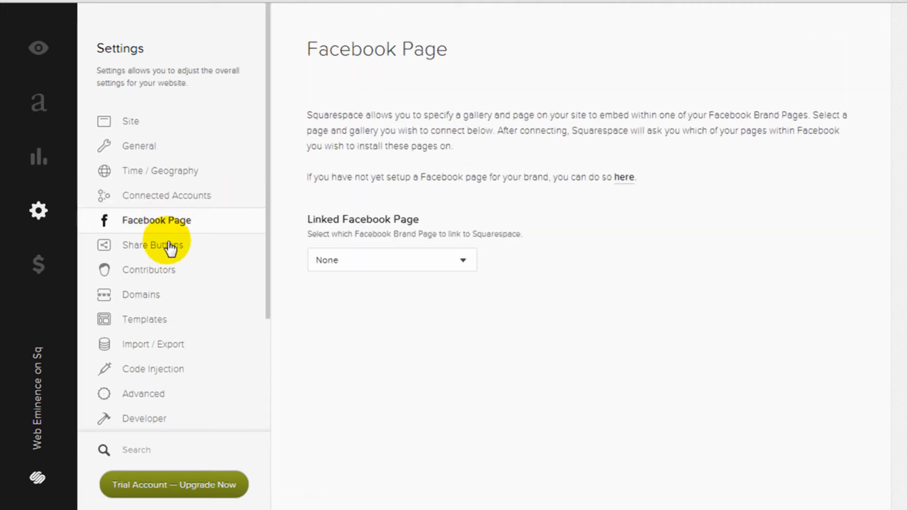
click(174, 246)
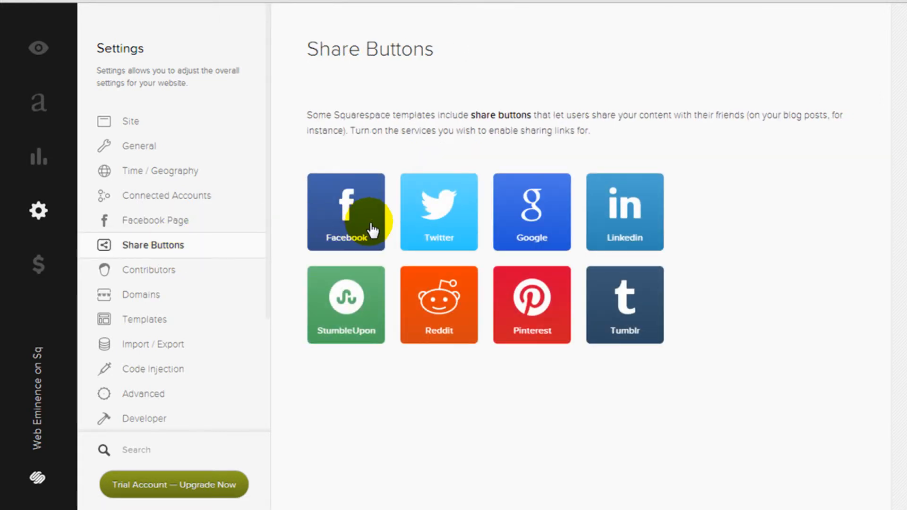
click(449, 230)
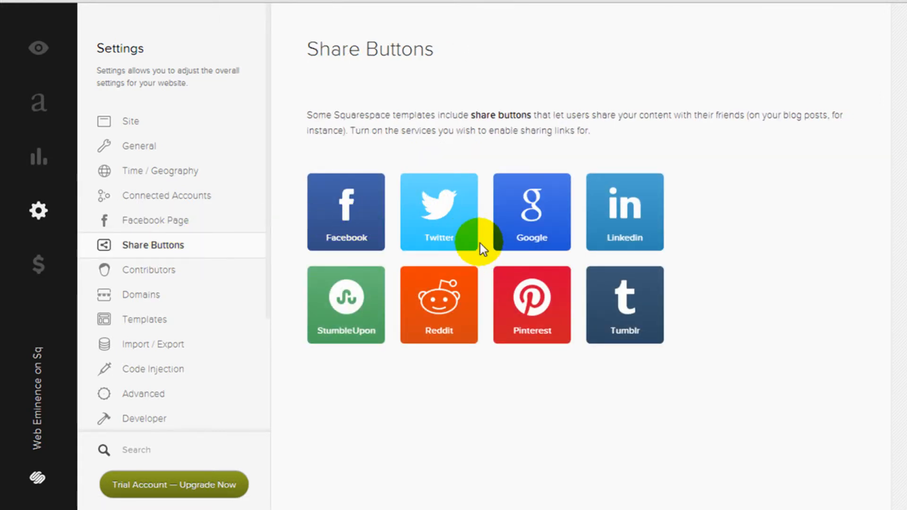
click(176, 276)
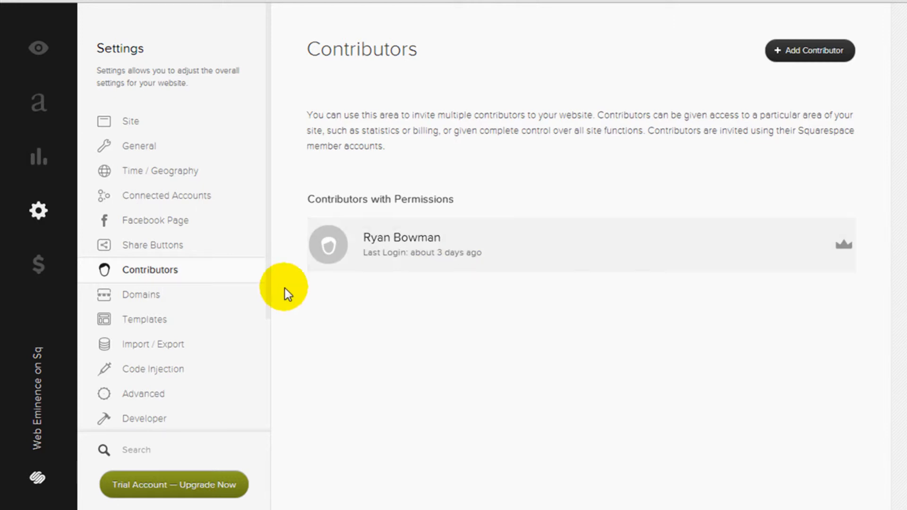
click(160, 297)
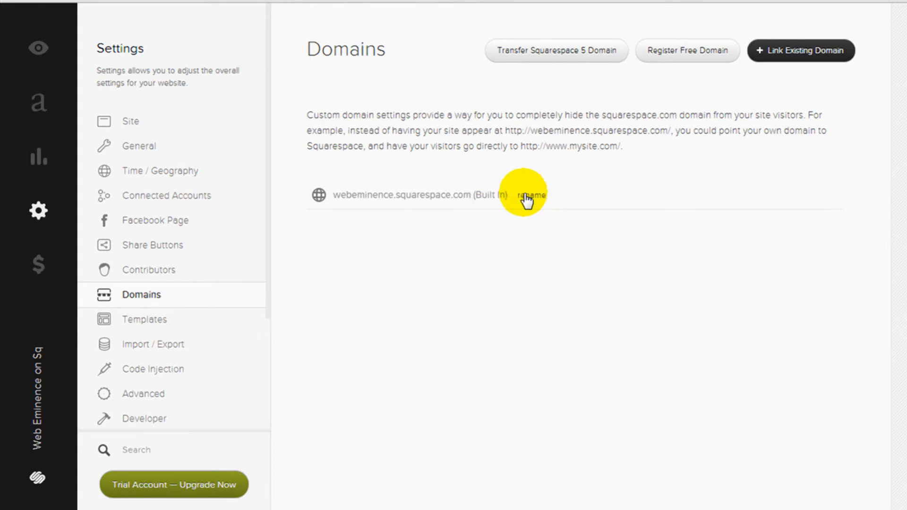
click(167, 327)
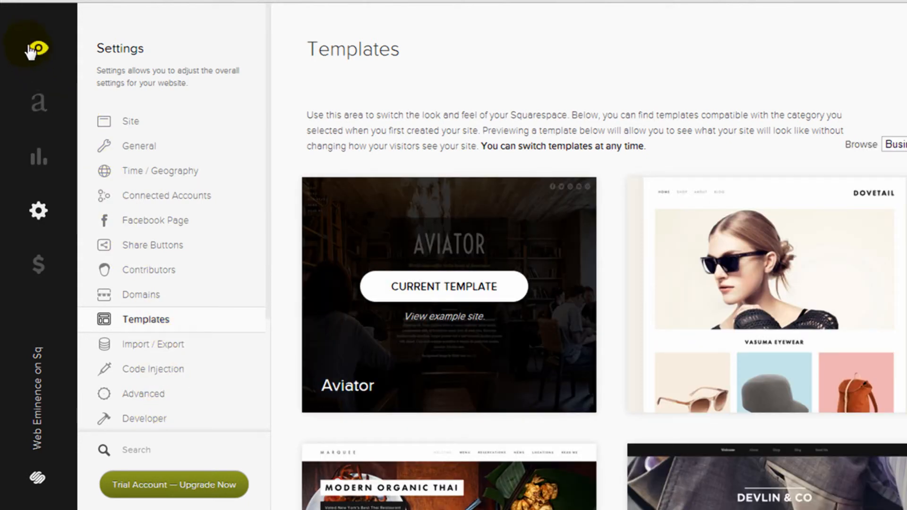
Open the Commerce Getting Started guide showing shipping, Stripe and go-live tasks remaining
click(39, 266)
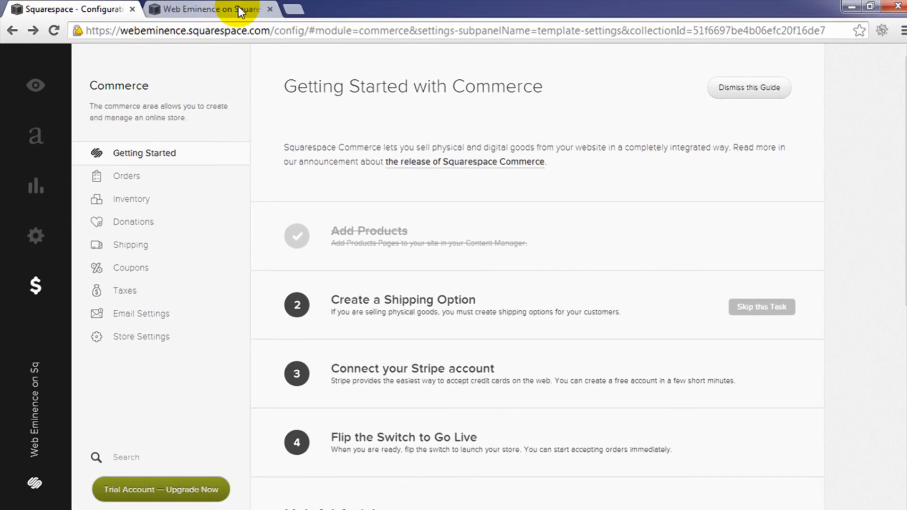
Switch to the 'Web Eminence on Squarespace' tab showing the live Welcome page
click(238, 7)
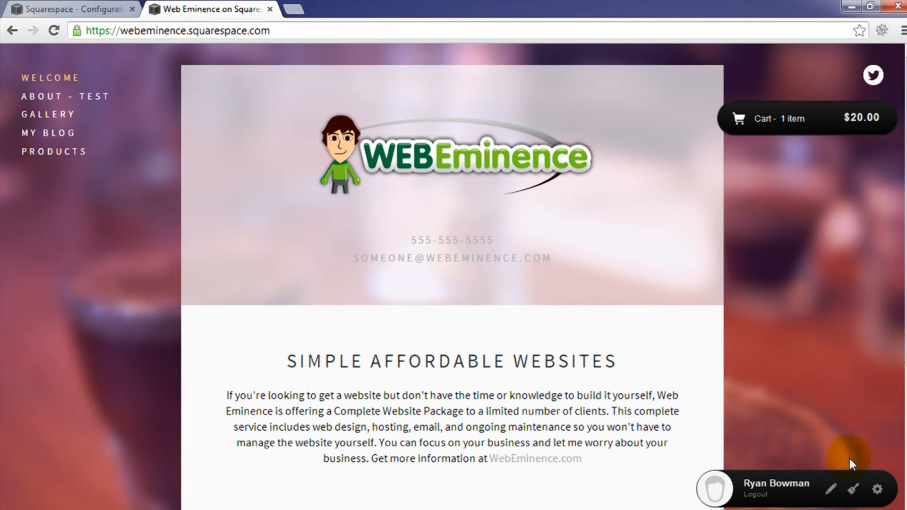
In Style Mode, set the Background Overlay colour to a pale green
click(855, 492)
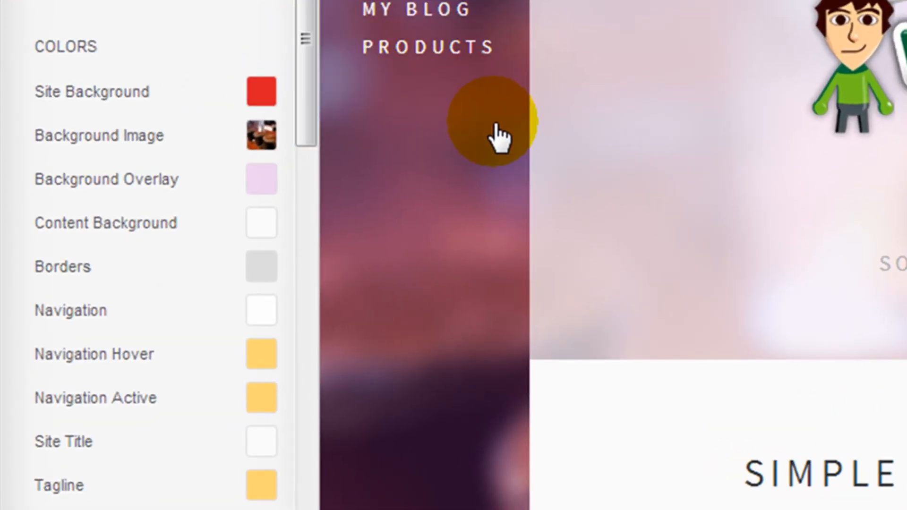
click(454, 163)
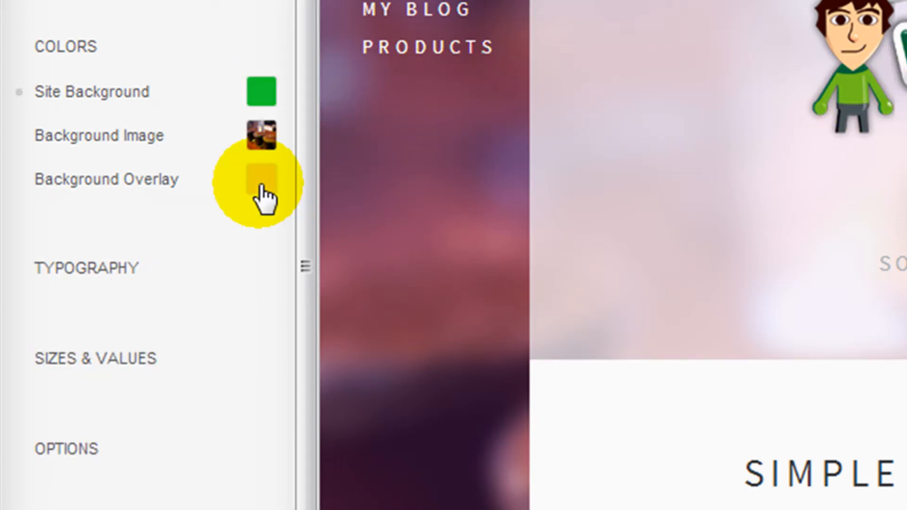
click(260, 184)
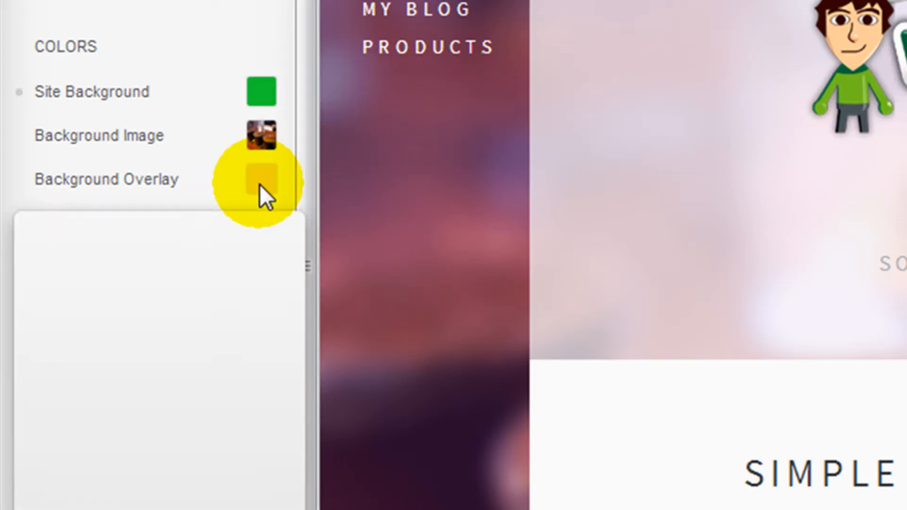
drag(139, 276, 90, 271)
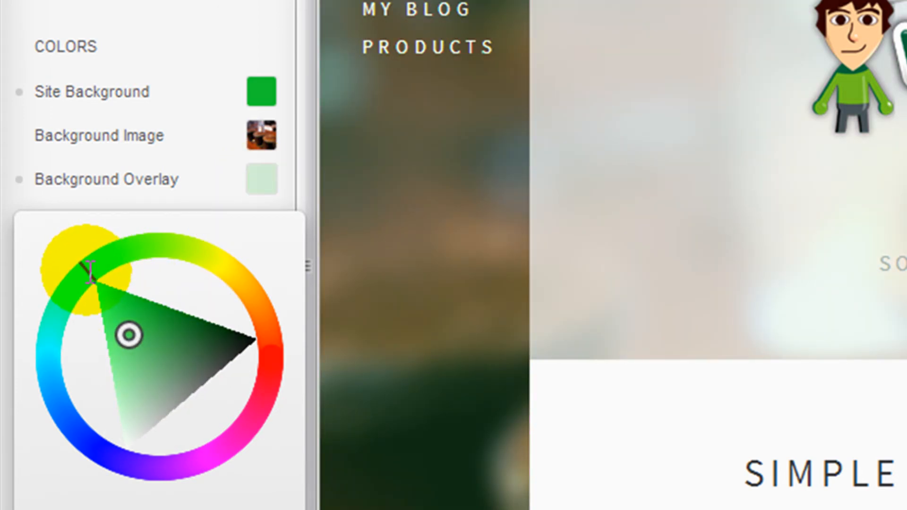
click(188, 25)
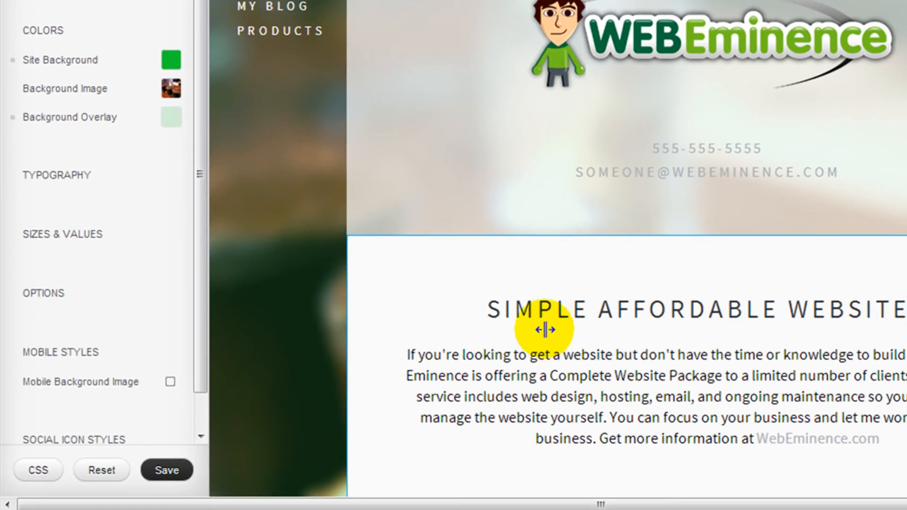
Change the intro paragraph's text colour from black to green #20c71a
click(537, 349)
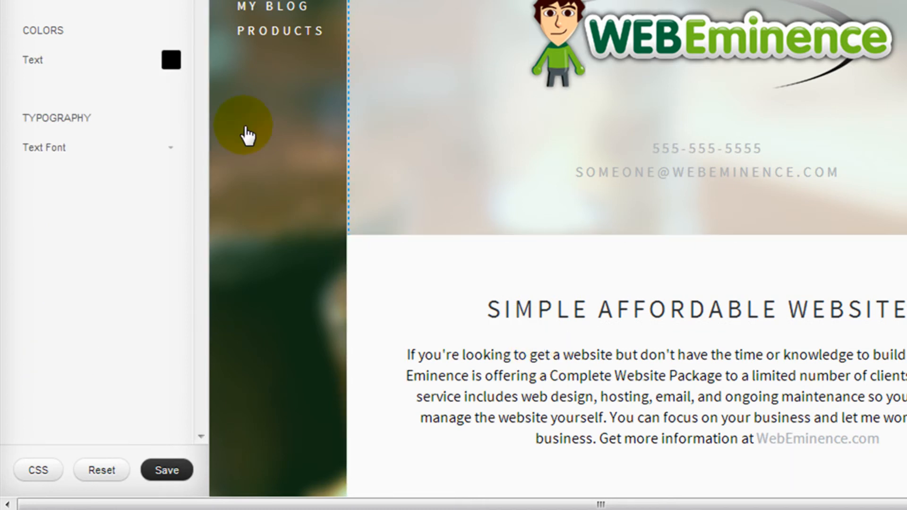
click(168, 63)
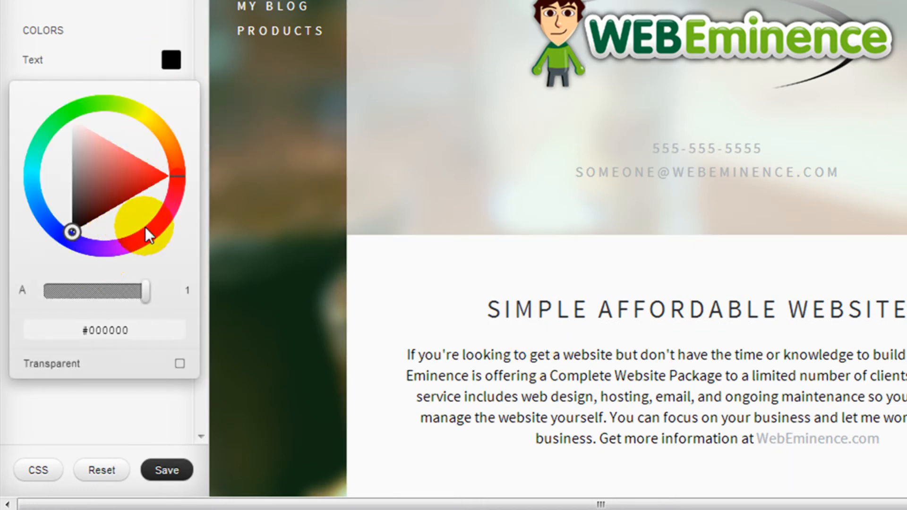
click(147, 236)
drag(148, 236, 154, 230)
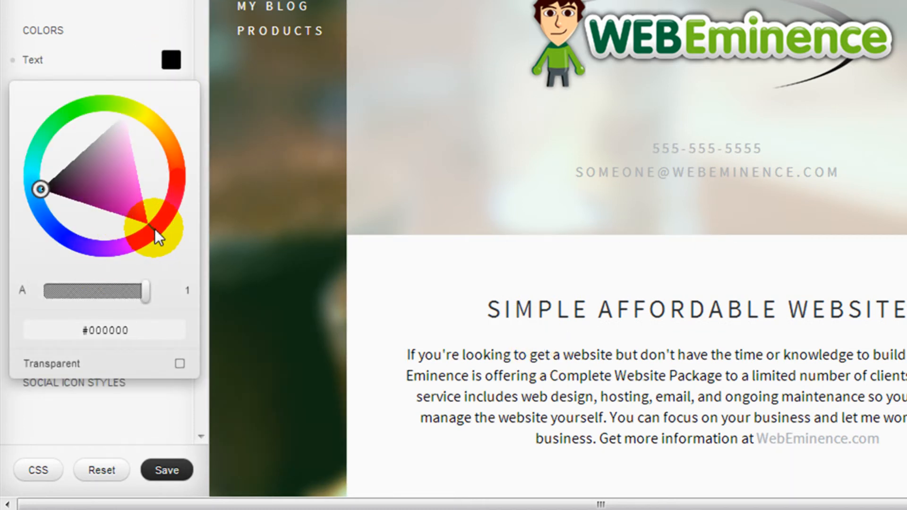
drag(65, 127, 61, 93)
drag(66, 151, 94, 143)
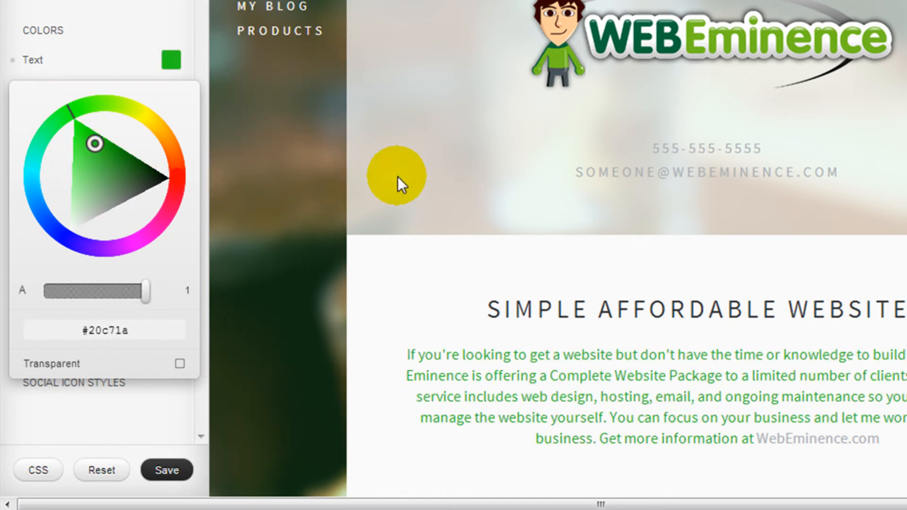
click(278, 191)
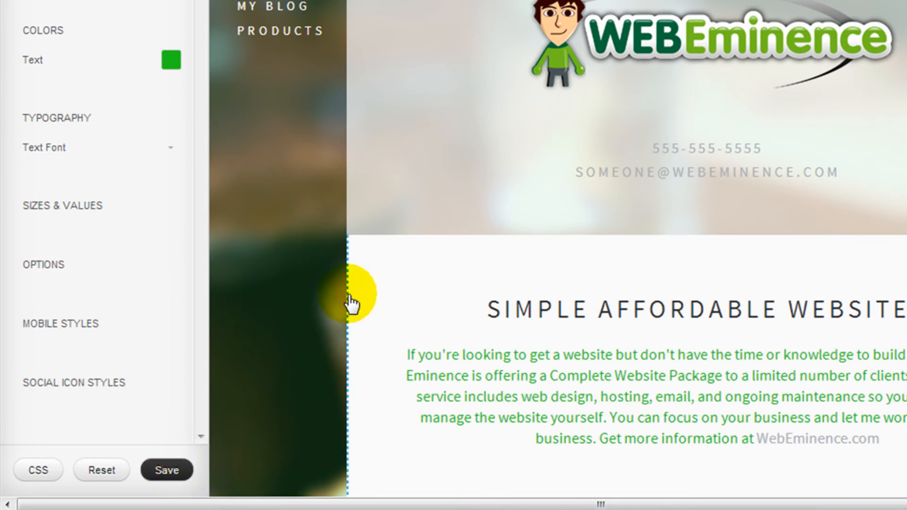
Set the Navigation Active colour to green #13c200
click(266, 25)
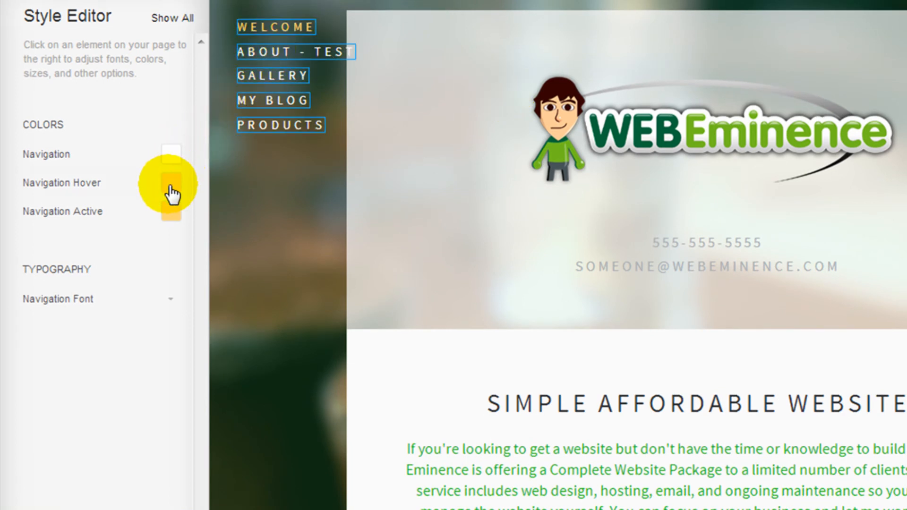
click(165, 210)
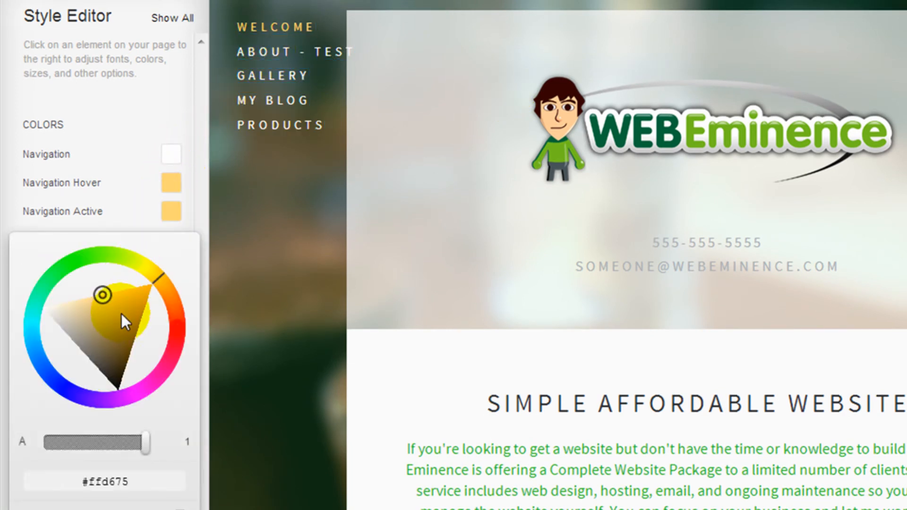
click(74, 256)
mouse_move(75, 256)
mouse_down()
mouse_move(60, 265)
mouse_move(74, 259)
mouse_up()
mouse_move(126, 315)
mouse_down()
mouse_move(131, 310)
mouse_move(111, 307)
mouse_move(99, 283)
mouse_up()
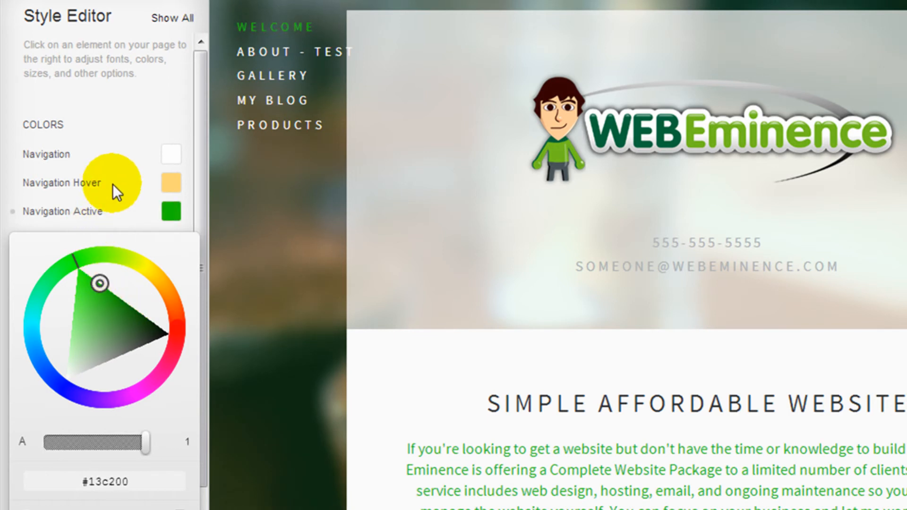
Change the Navigation Hover colour from yellow to pinkish red #ff7583
click(163, 182)
click(163, 183)
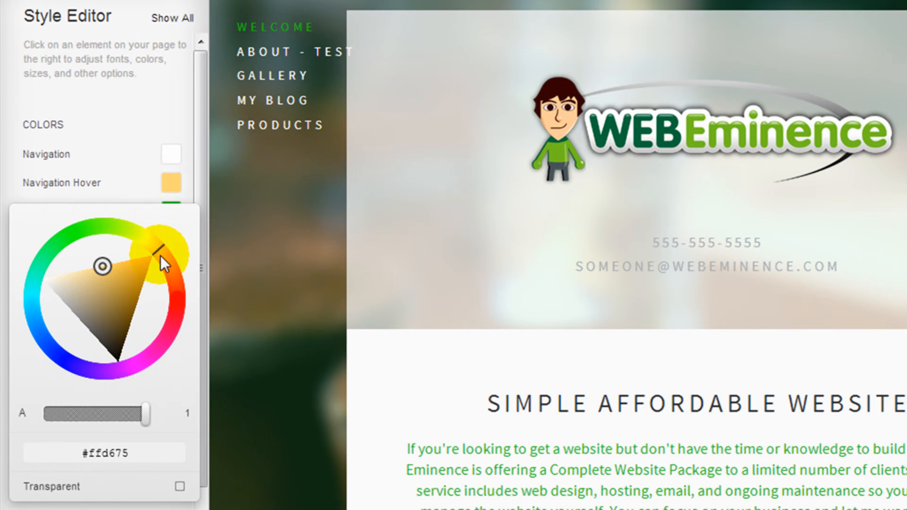
drag(160, 255, 174, 303)
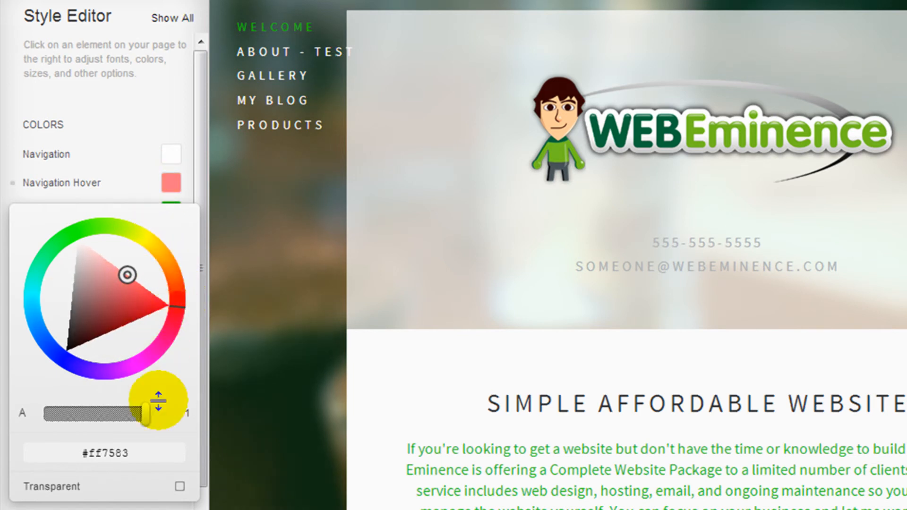
click(126, 107)
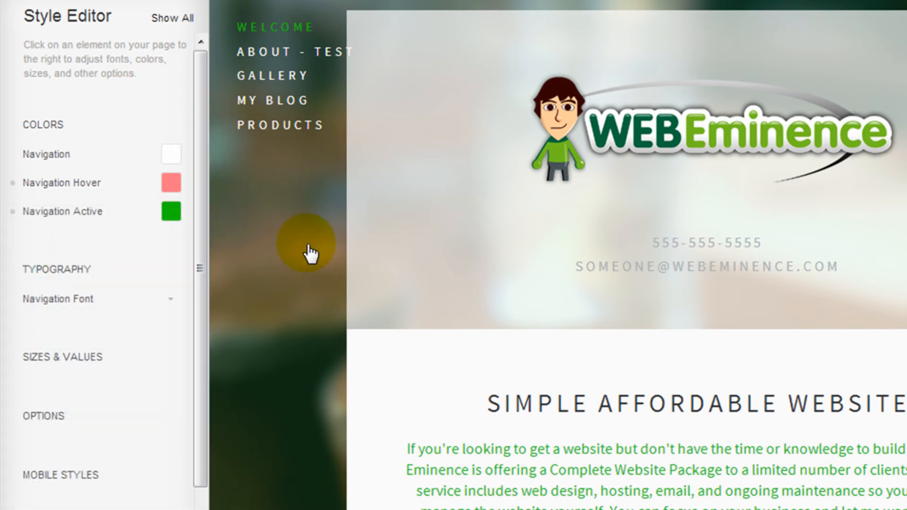
click(379, 354)
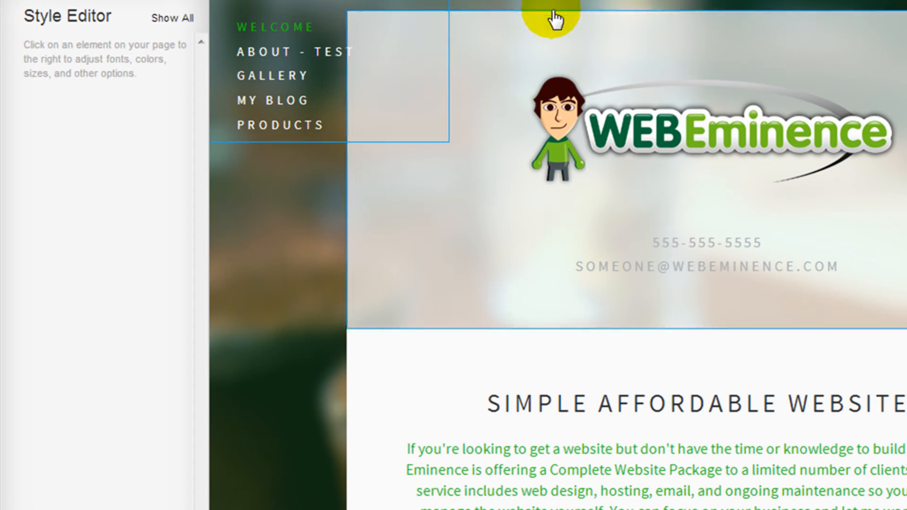
Exit Style Mode, returning to the Welcome page with green text and green WELCOME link
click(580, 28)
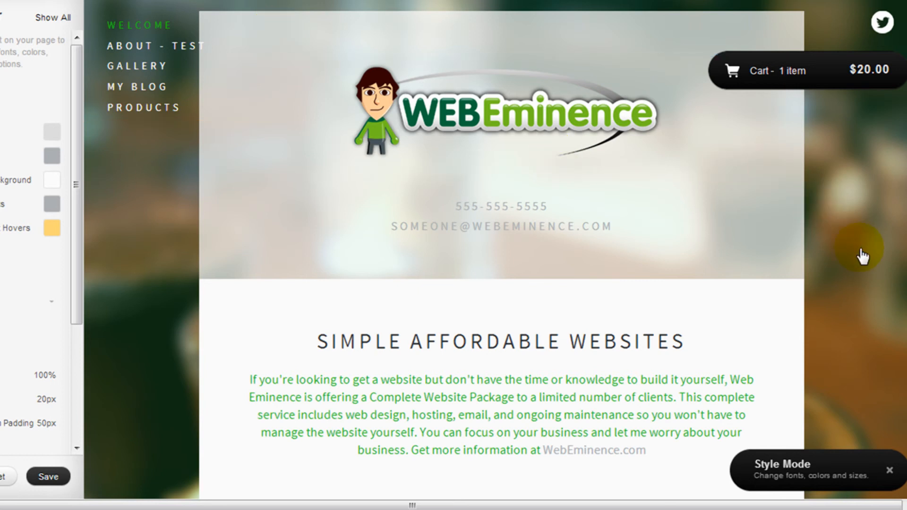
click(889, 472)
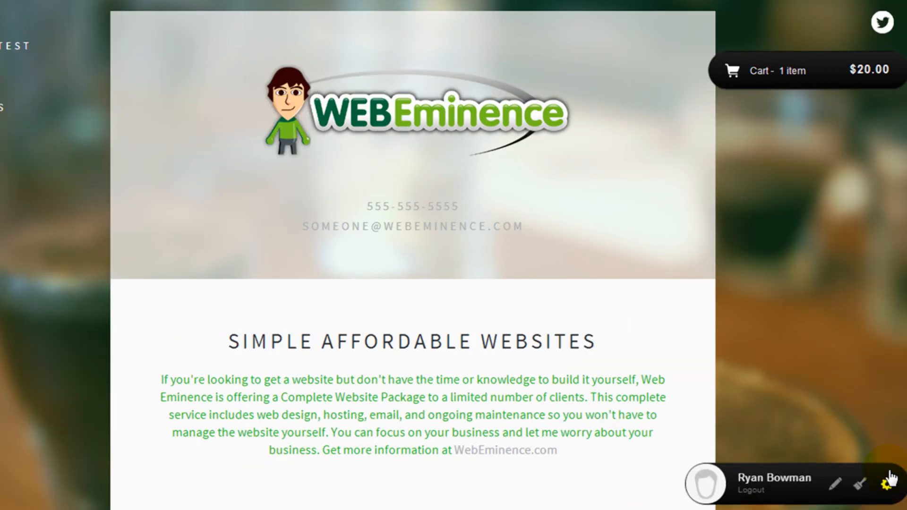